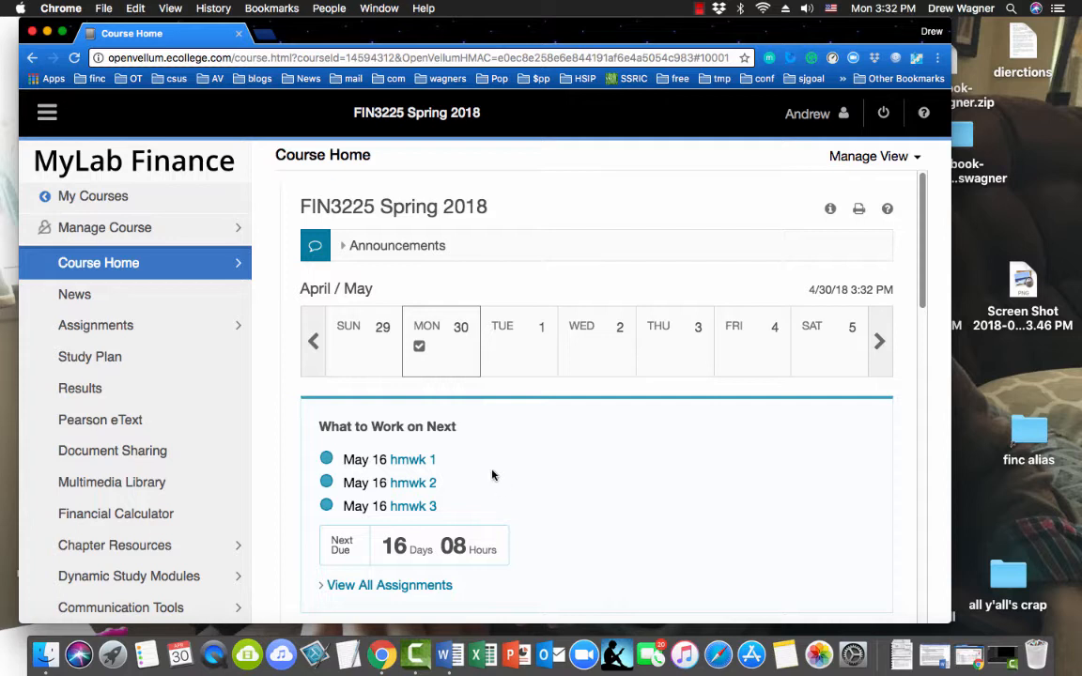
# Step: Open Problem 3-3 of the assignment "hmwk 8 - spreadsheet 2" from the course's assignment list
pyautogui.scroll(-1, 483, 464)
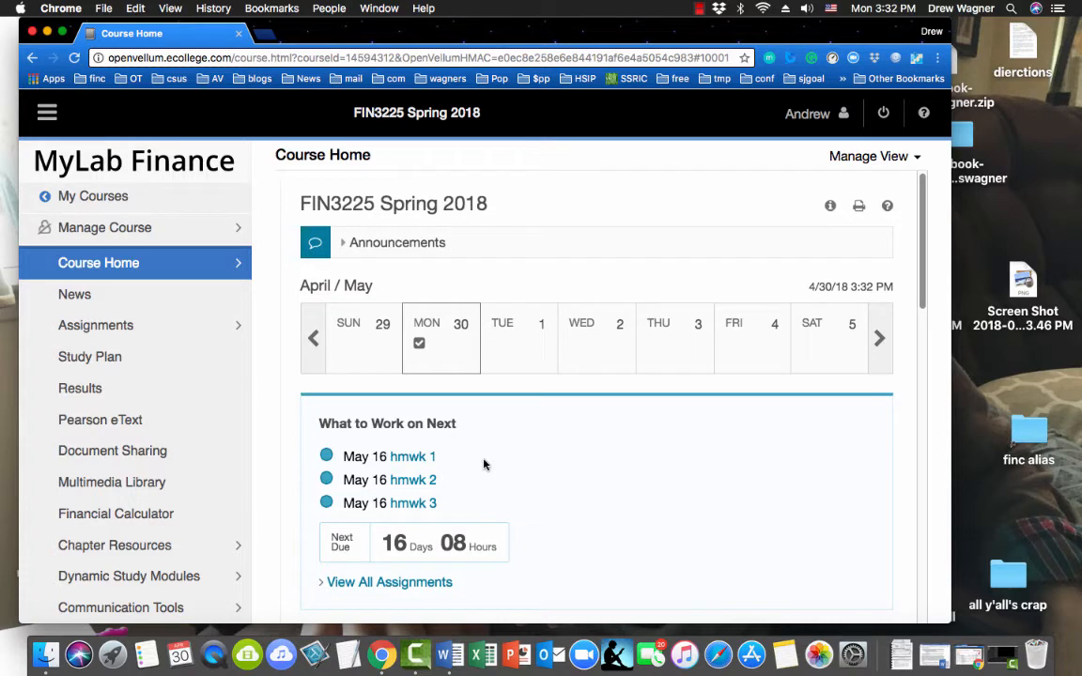
pyautogui.scroll(-1, 487, 453)
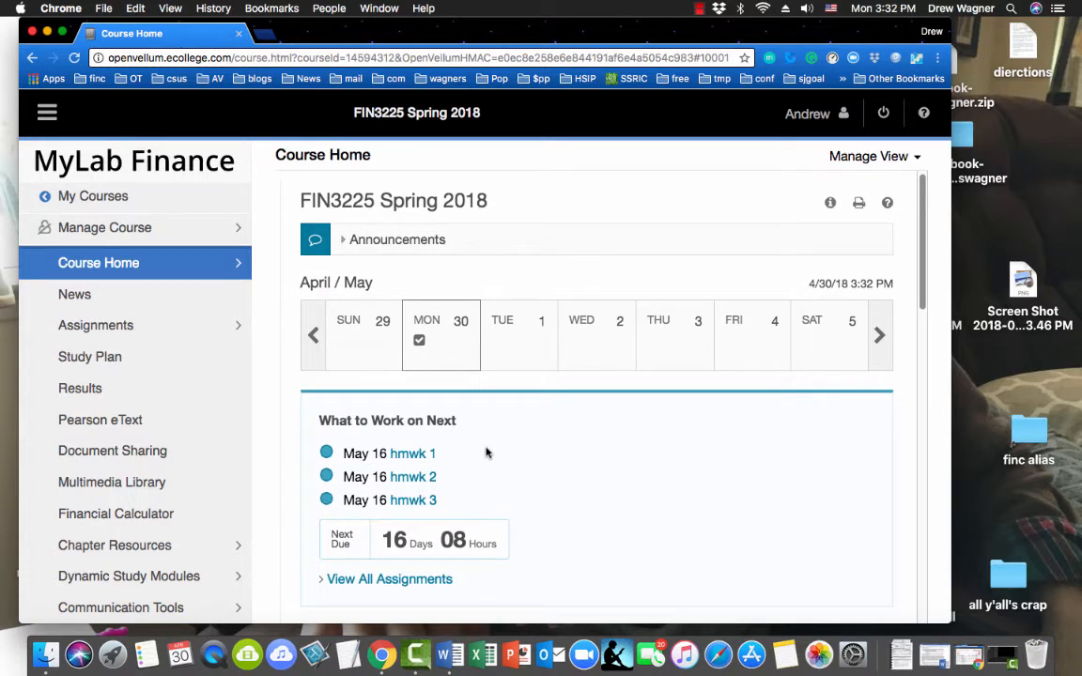
pyautogui.scroll(-2, 487, 453)
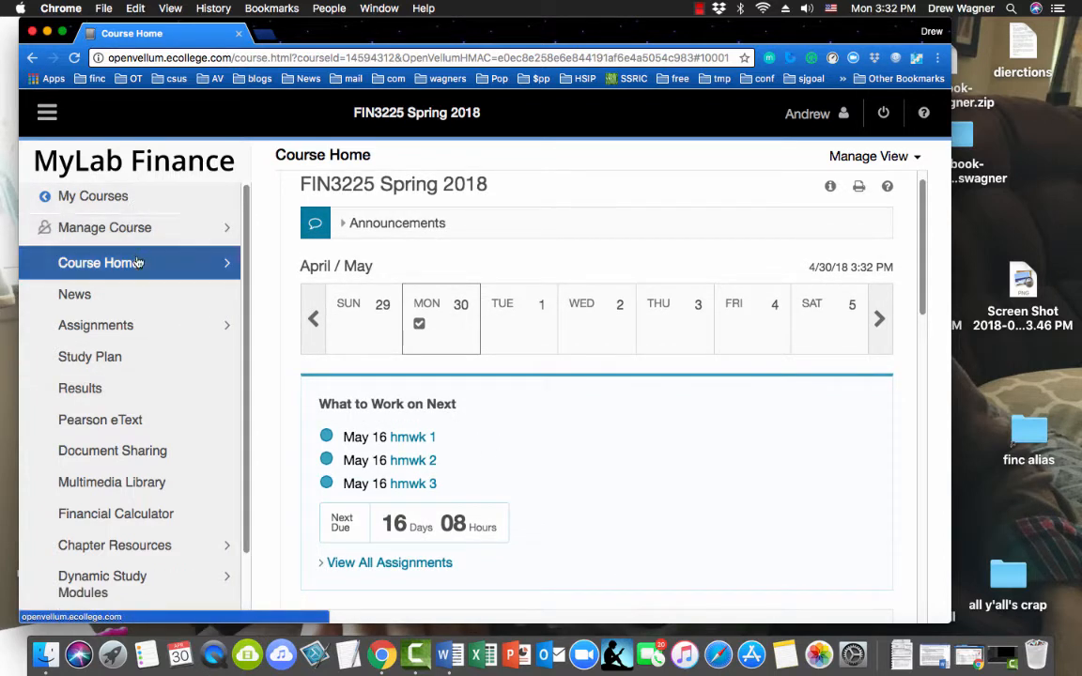
pyautogui.click(94, 324)
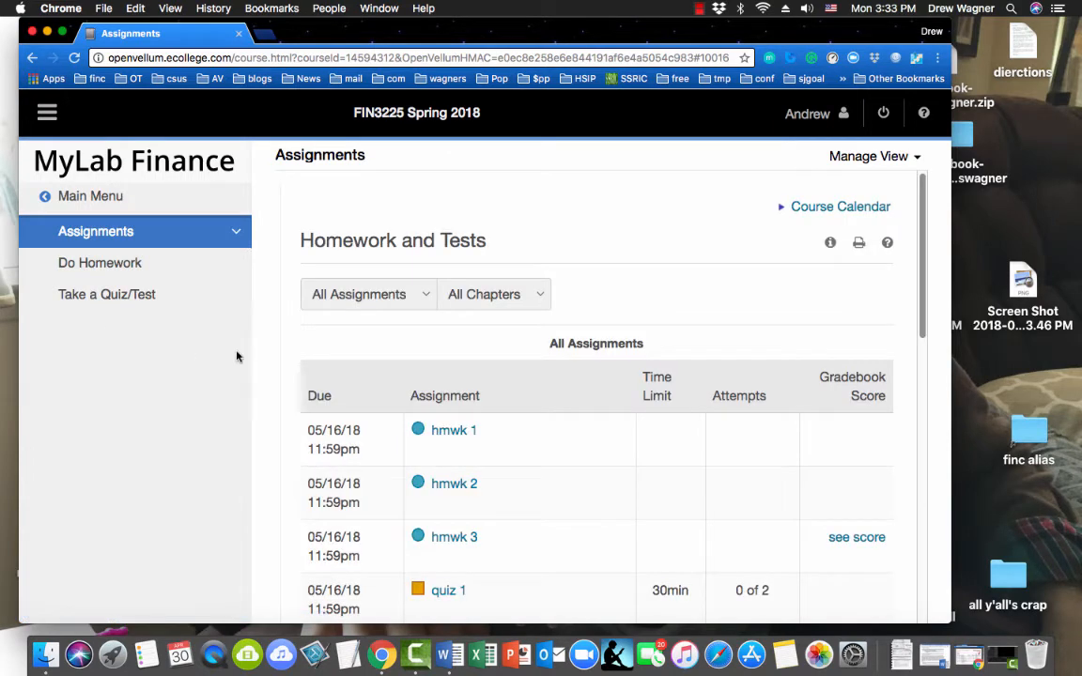
pyautogui.scroll(-6, 591, 466)
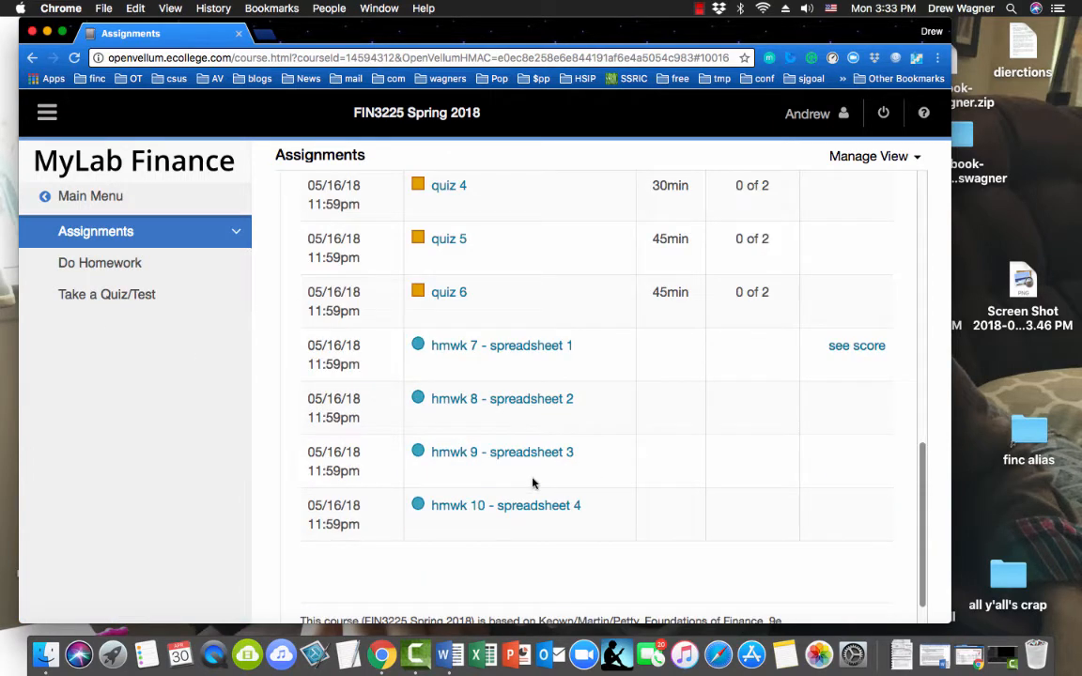
pyautogui.click(514, 400)
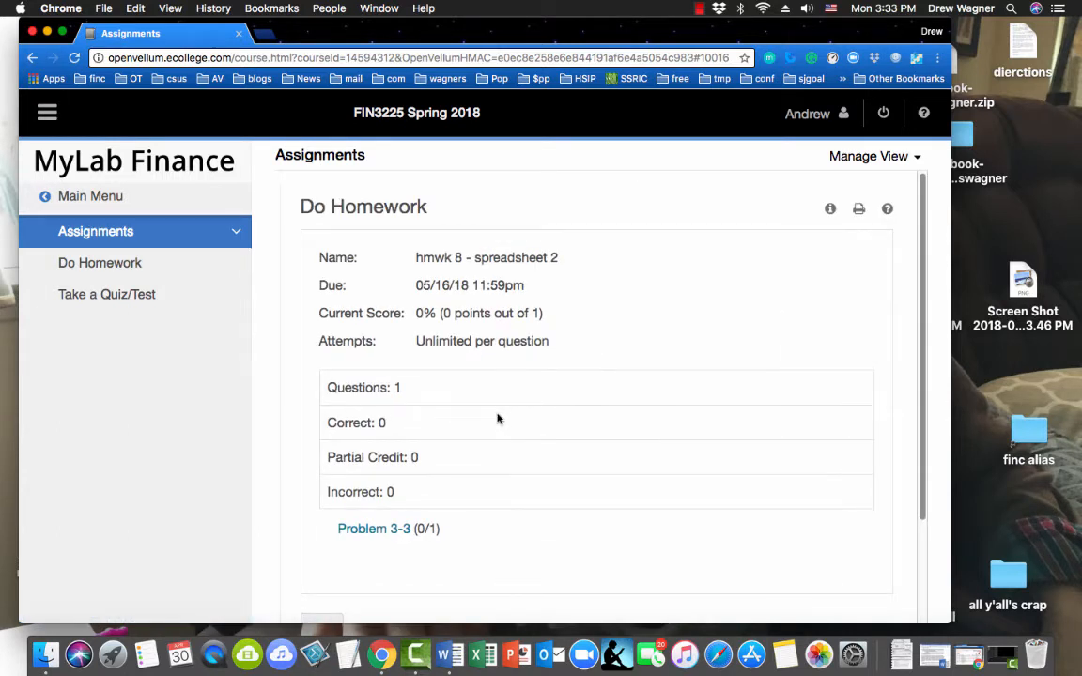
pyautogui.click(372, 533)
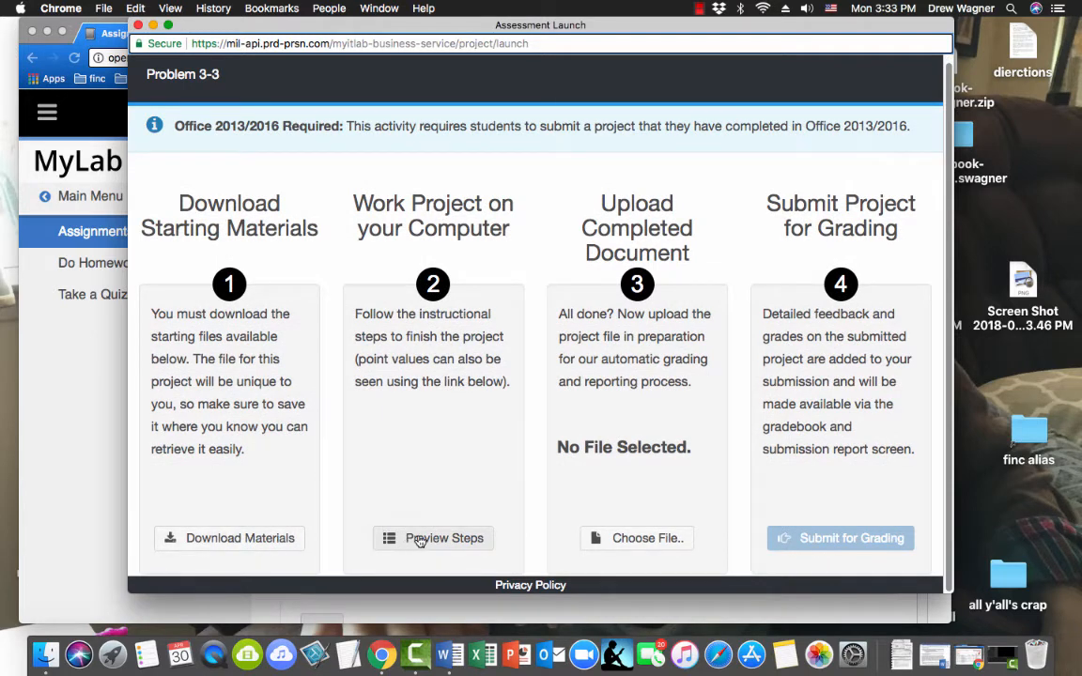
# Step: Download all starting materials for Problem 3-3 and unpack the downloaded zip file
pyautogui.click(255, 544)
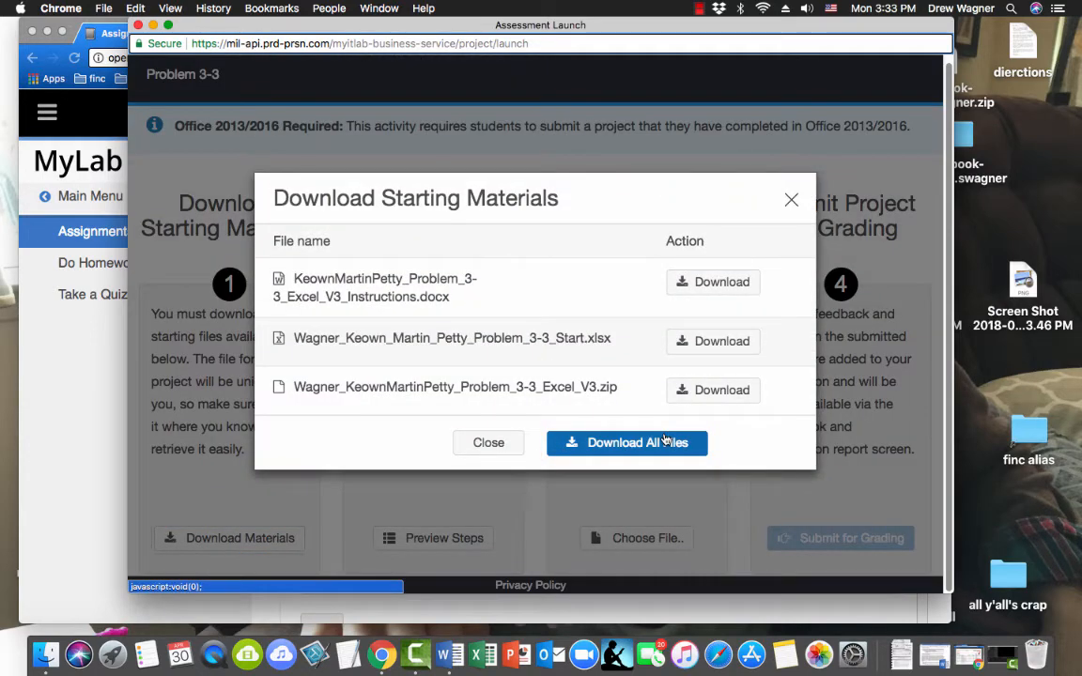
pyautogui.click(663, 442)
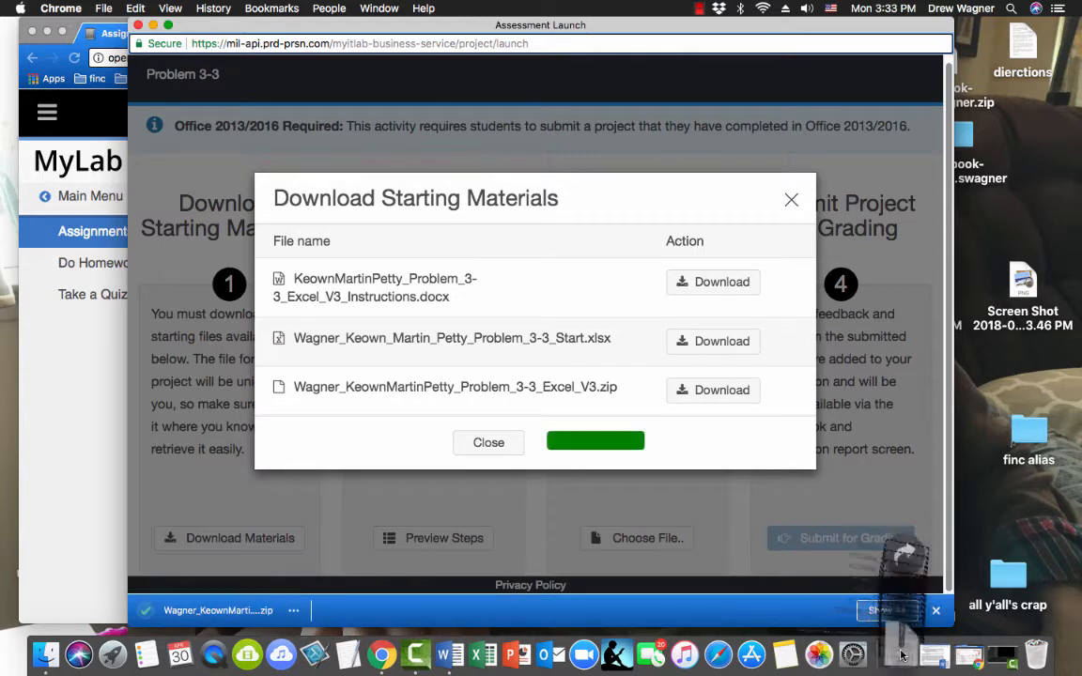
pyautogui.click(902, 655)
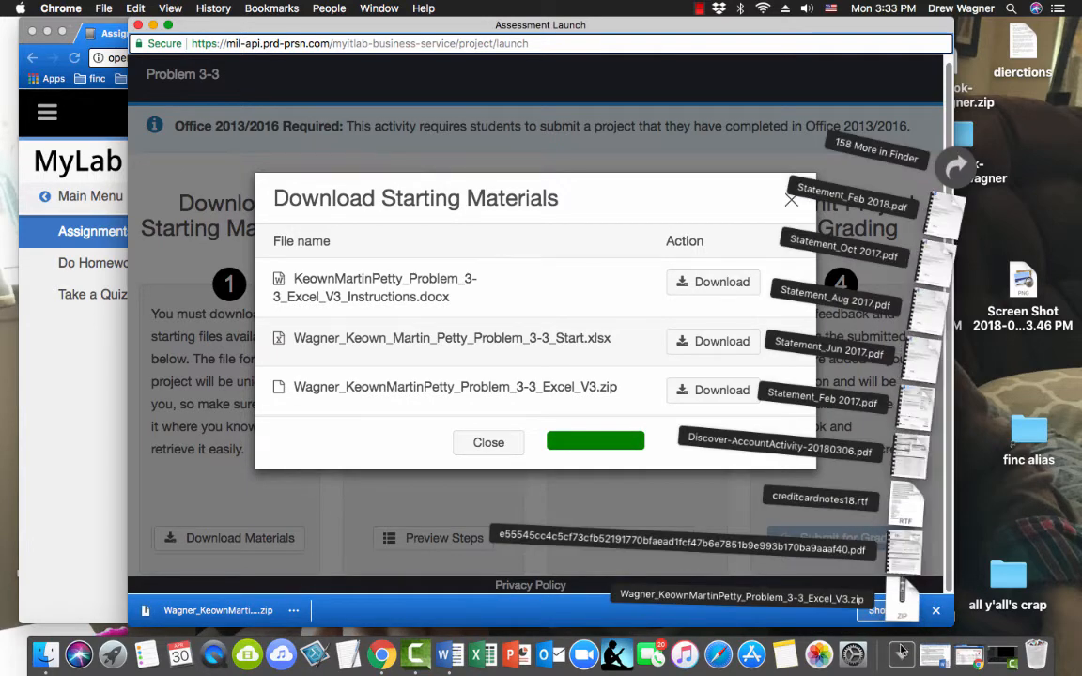
pyautogui.click(902, 602)
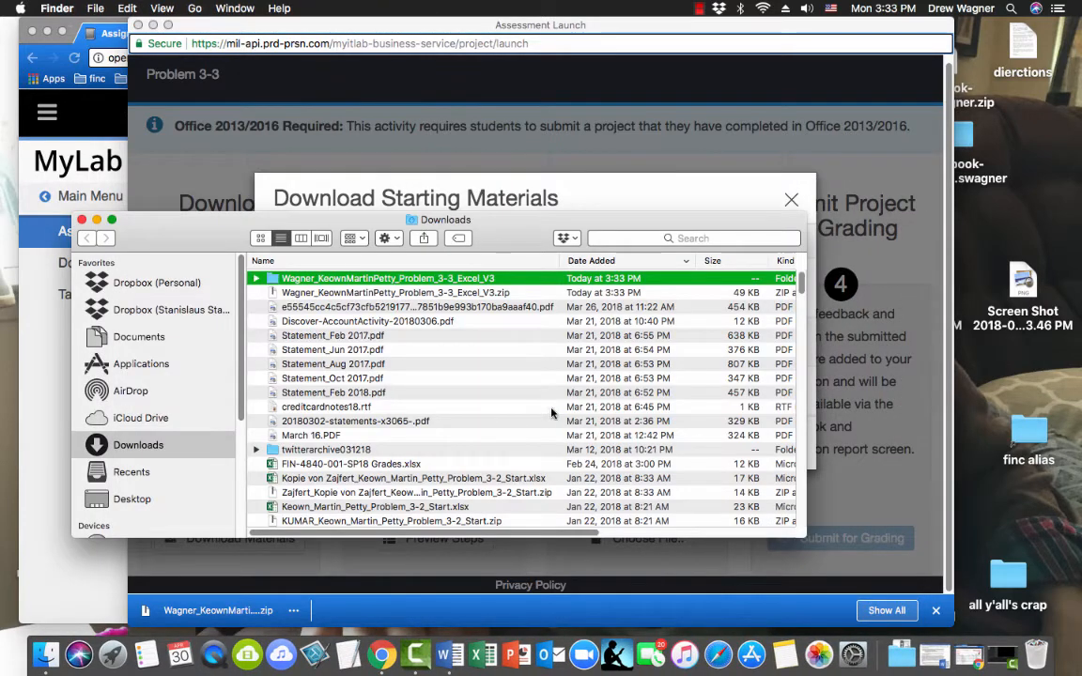
# Step: Open the Problem 3-3 instructions document from the extracted folder in Word and read its first tasks
pyautogui.click(254, 279)
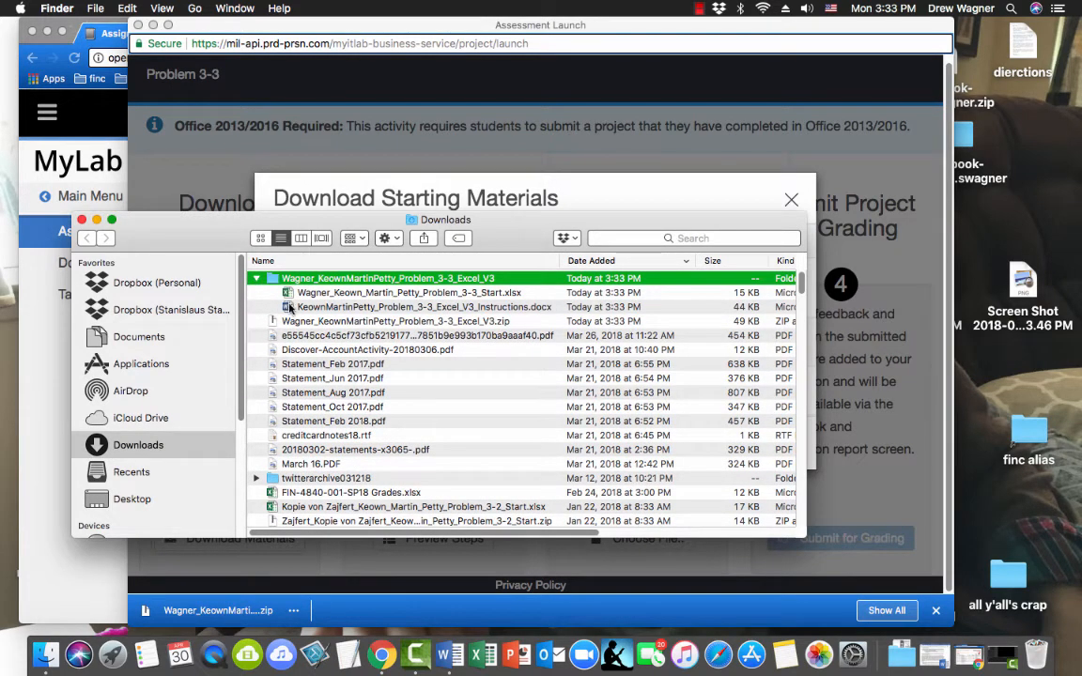
pyautogui.doubleClick(290, 307)
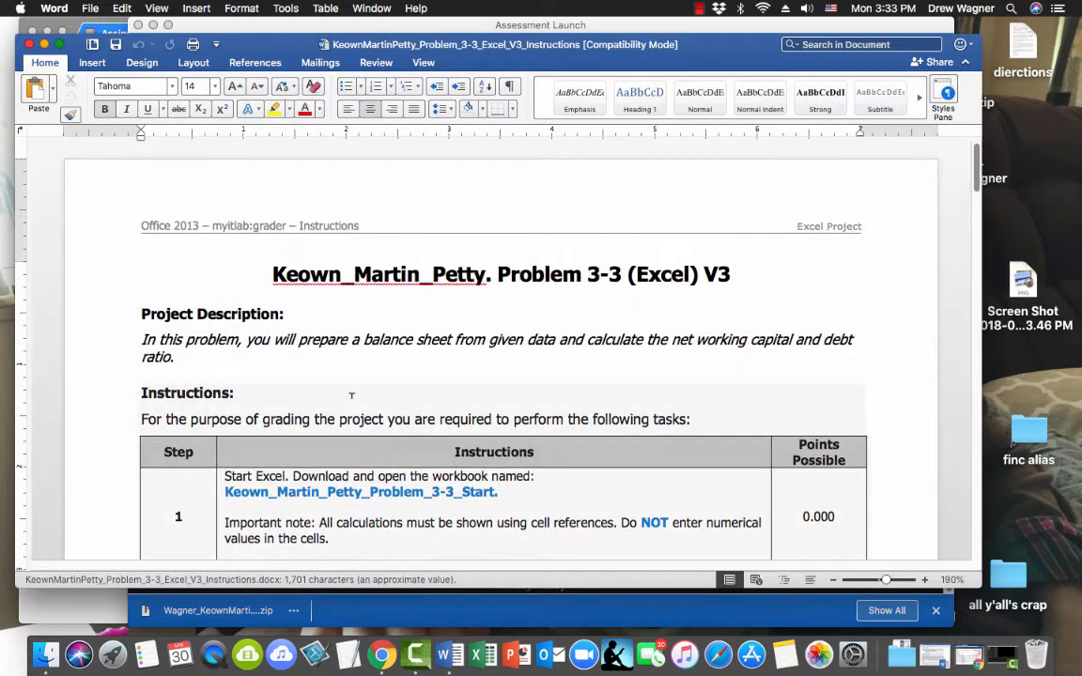
pyautogui.scroll(-5, 351, 392)
pyautogui.scroll(-2, 351, 395)
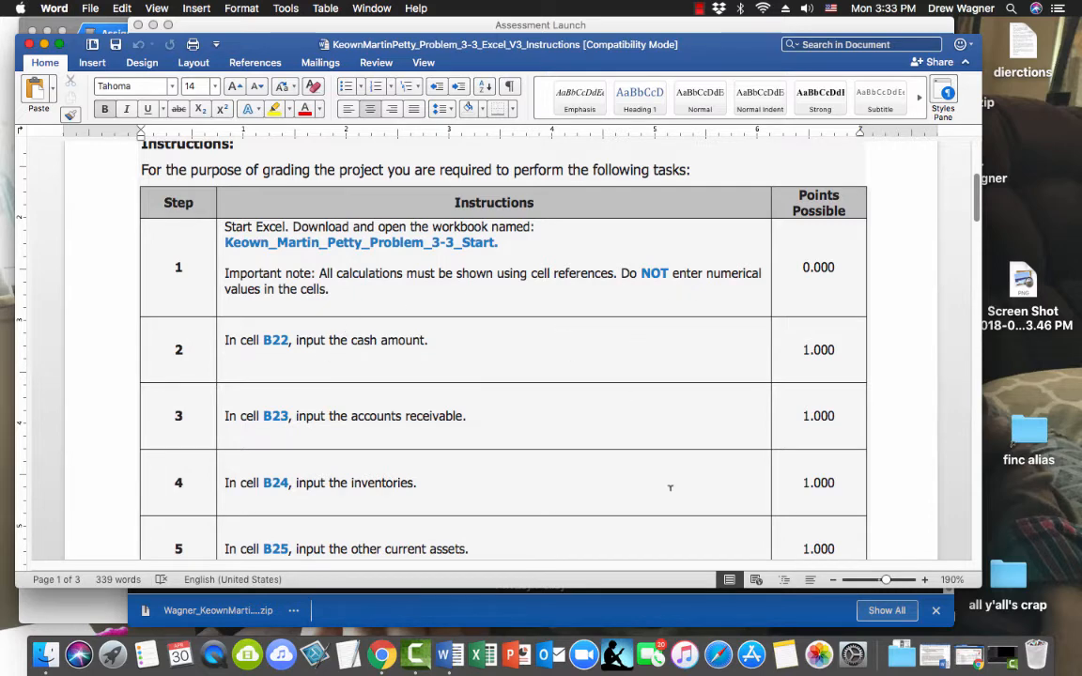
# Step: Open the Problem 3-3 Start workbook from the extracted folder in Excel and enlarge its window
pyautogui.click(45, 655)
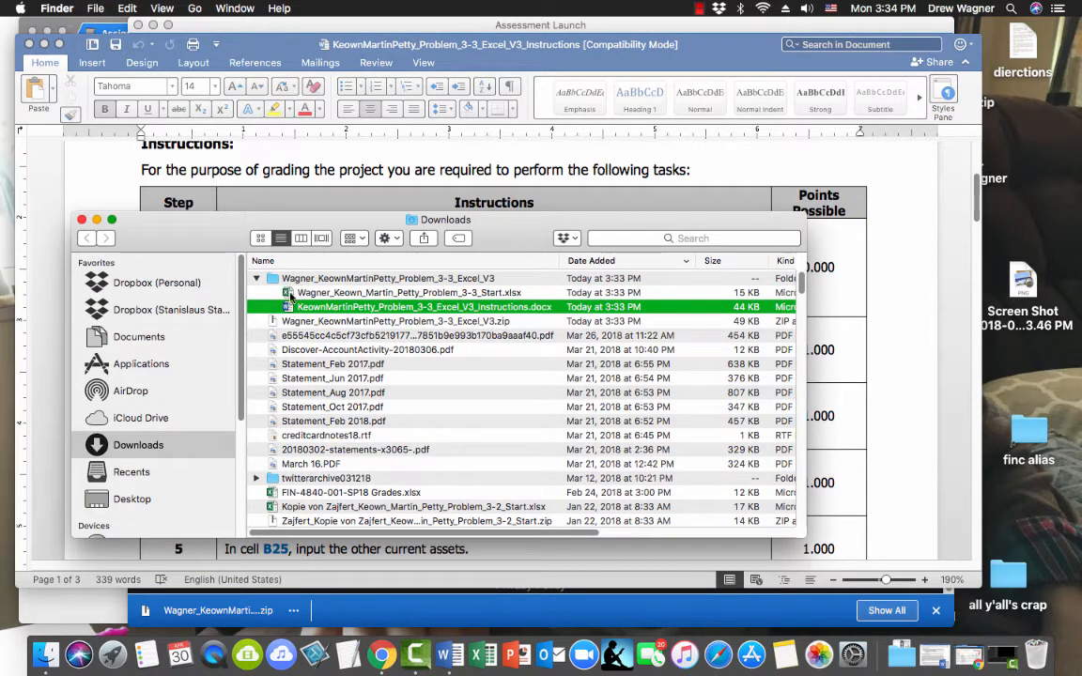
pyautogui.click(290, 293)
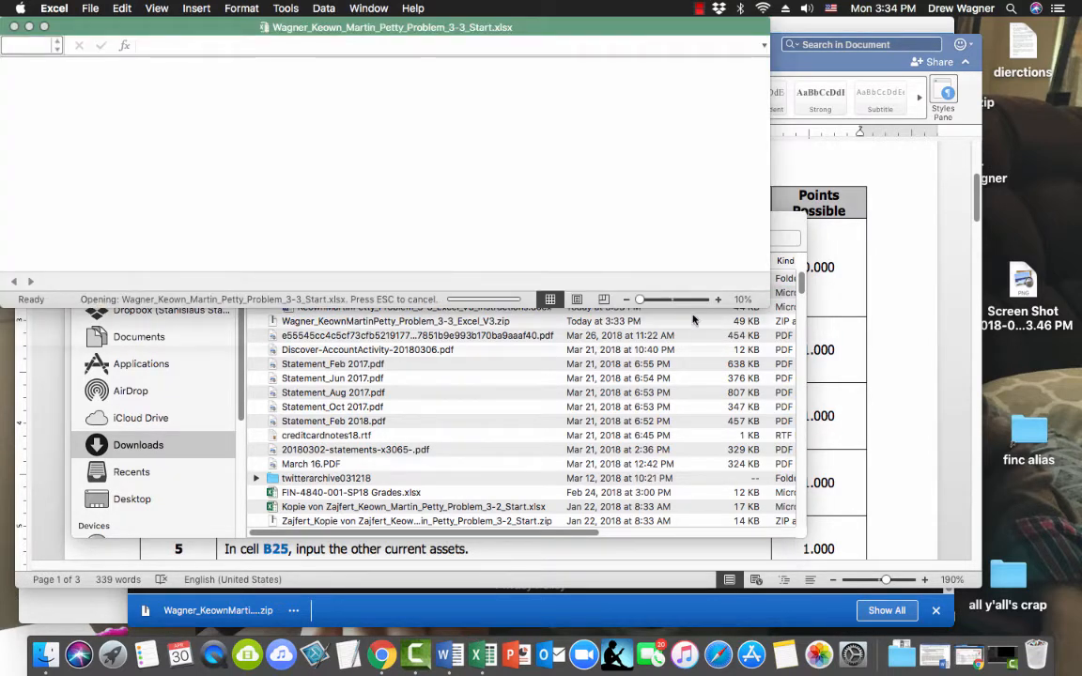
pyautogui.moveTo(770, 306); pyautogui.dragTo(730, 594)
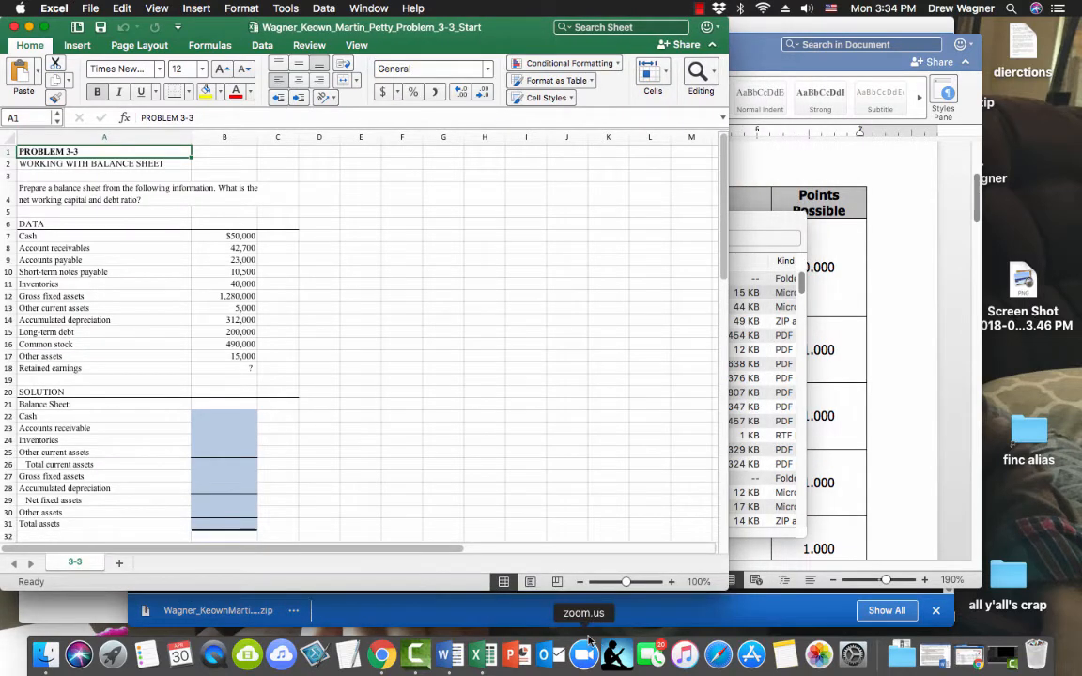
# Step: Switch to the Word instructions, narrow their window and place it beside the workbook's columns A and B
pyautogui.click(449, 654)
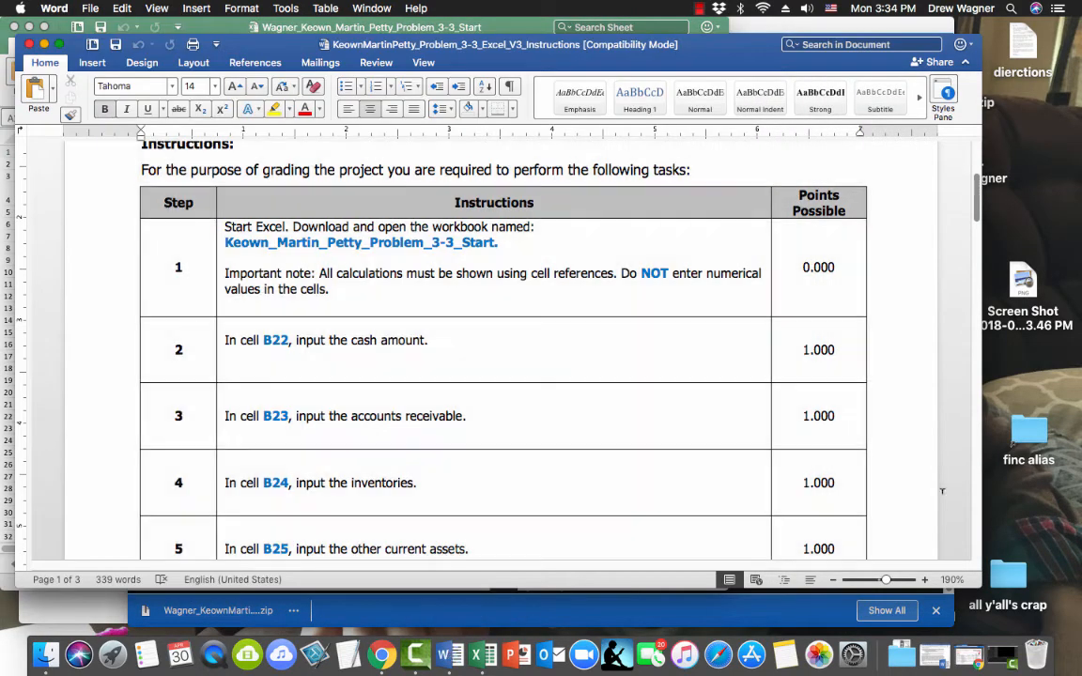
pyautogui.moveTo(980, 502); pyautogui.dragTo(832, 502)
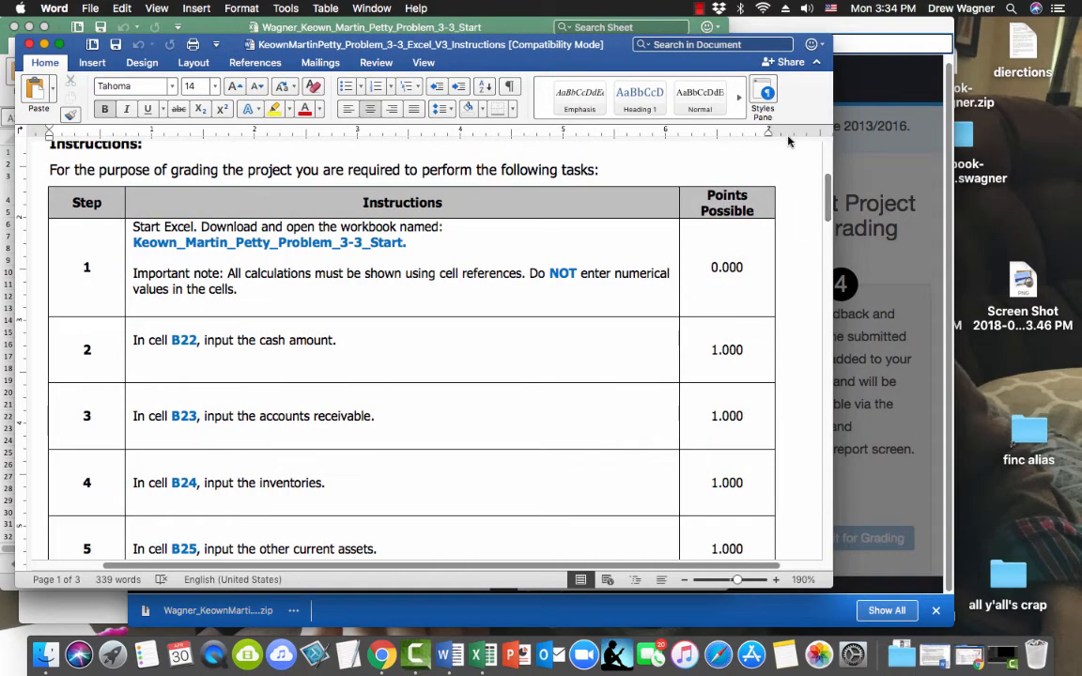
pyautogui.moveTo(613, 44); pyautogui.dragTo(907, 46)
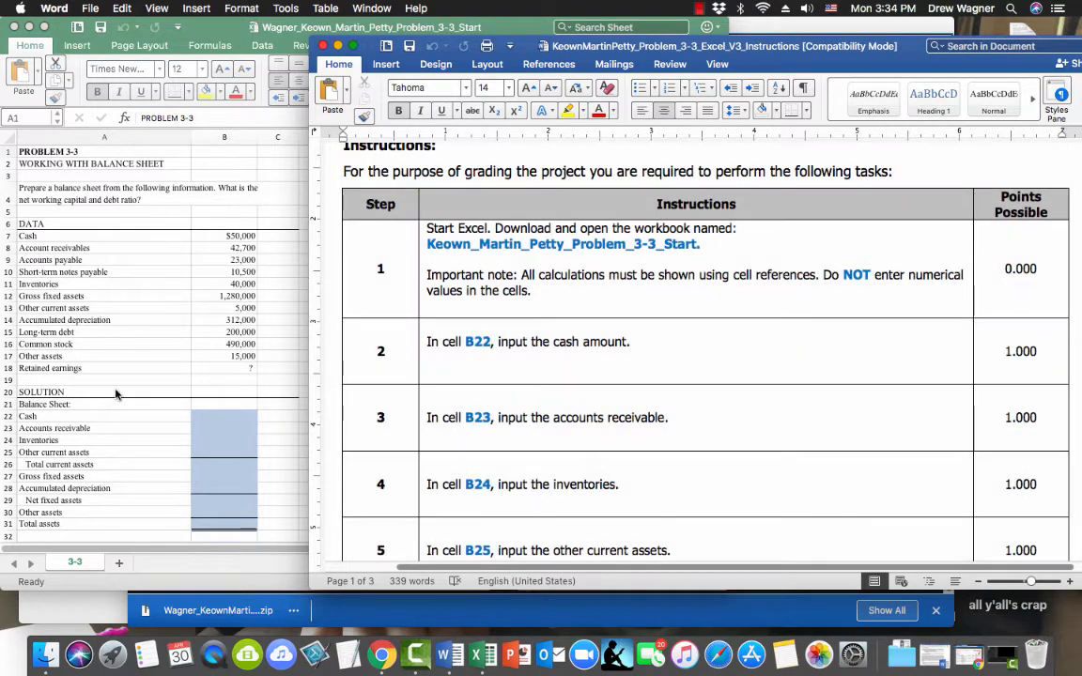
# Step: Fill the Cash cell B22 in the Excel balance sheet with the reference =B7 and check its formula
pyautogui.click(222, 419)
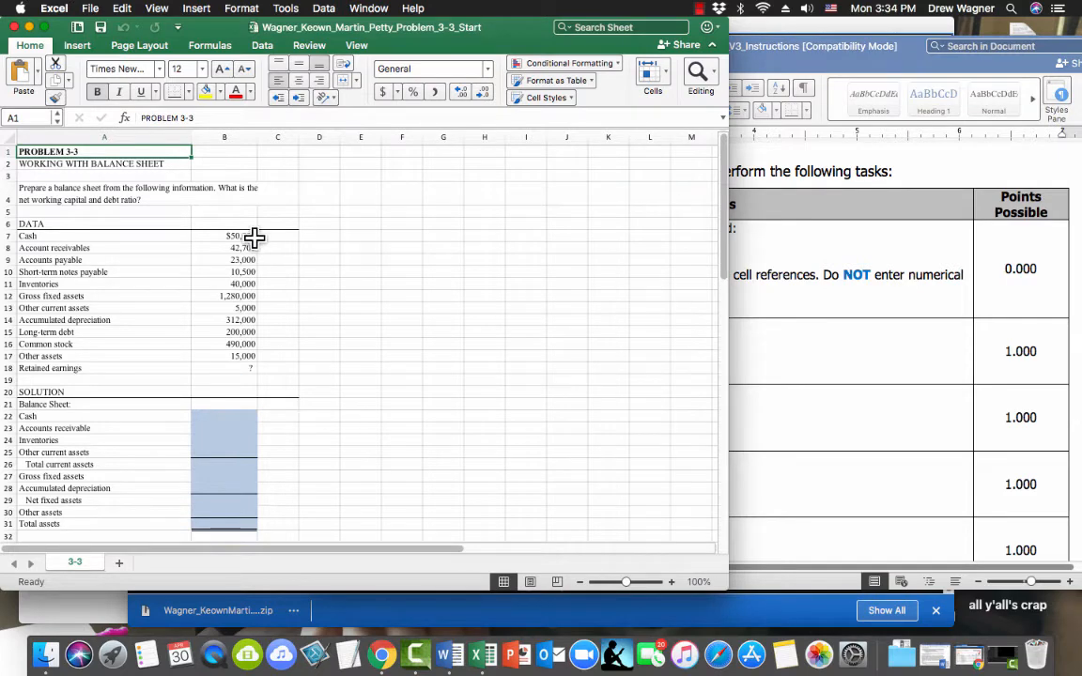
pyautogui.click(223, 415)
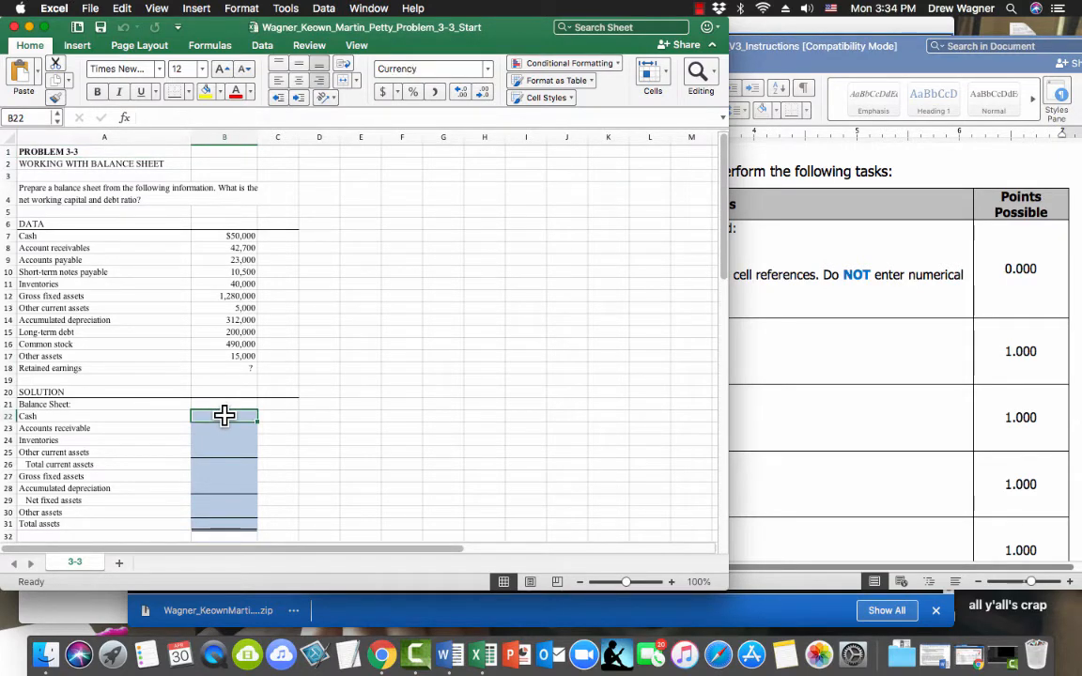
pyautogui.write('=')
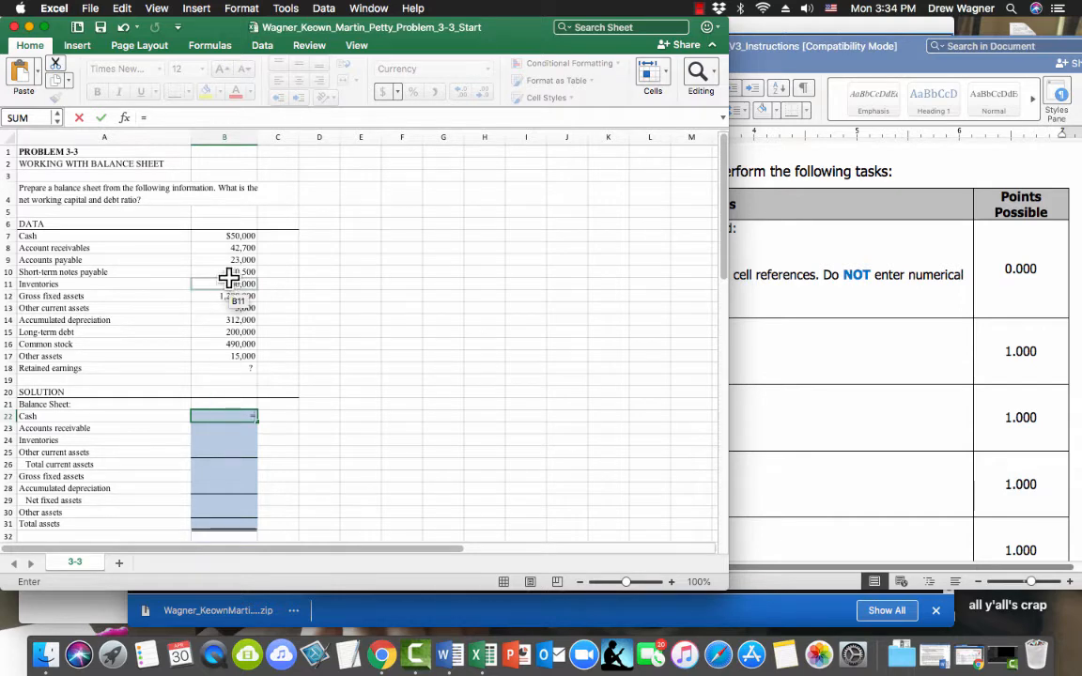
pyautogui.click(230, 239)
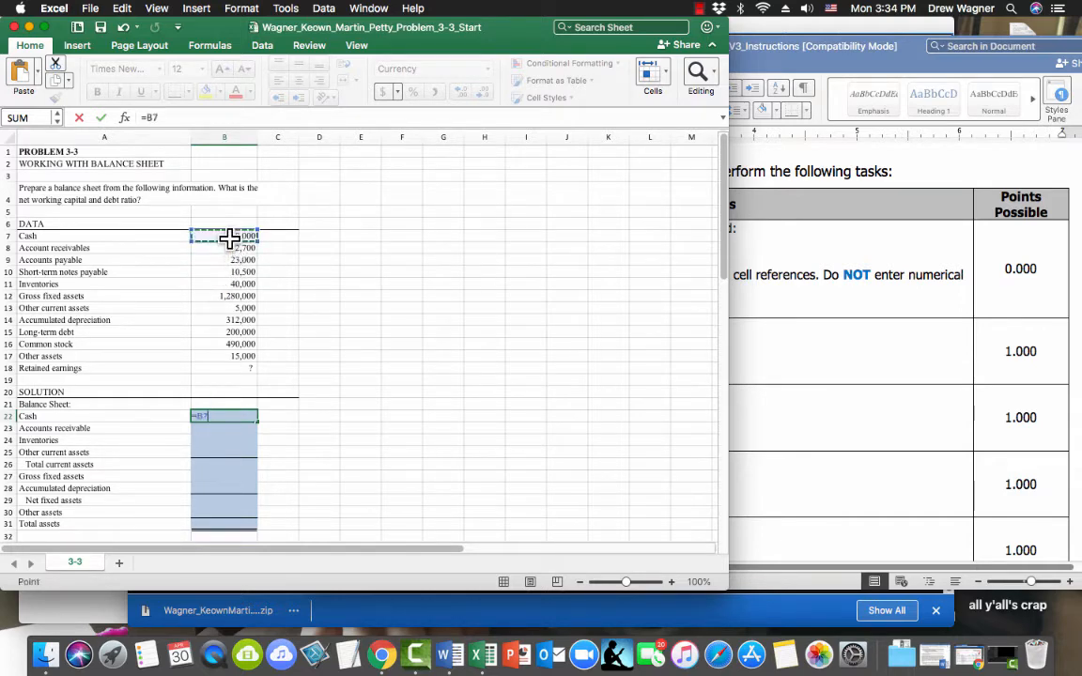
pyautogui.press('Return')
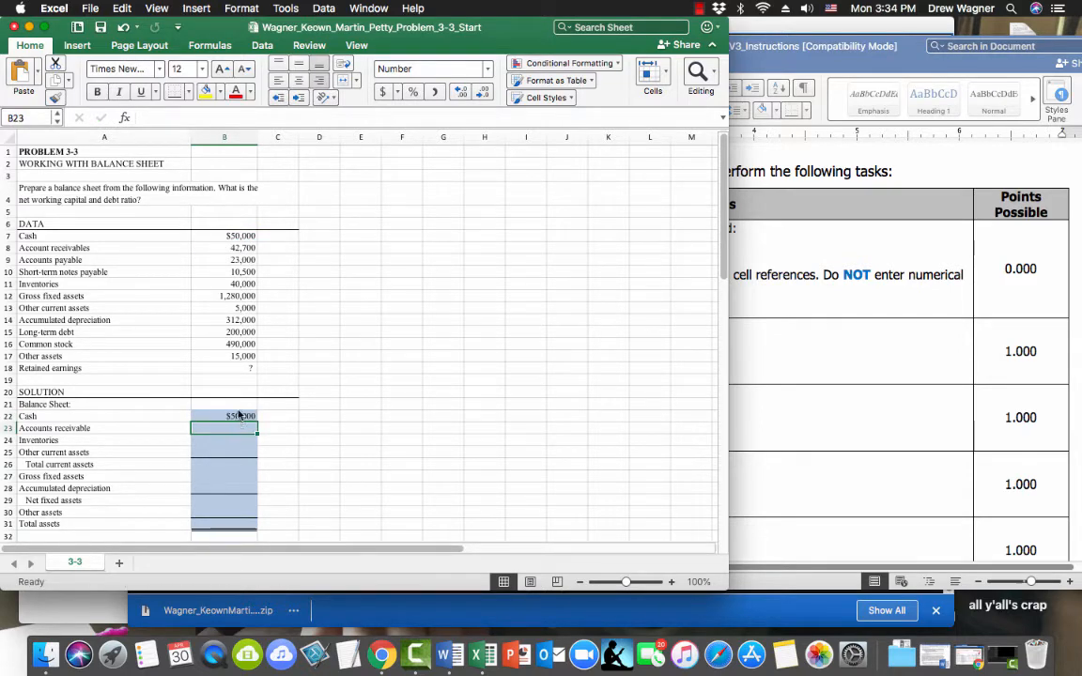
pyautogui.click(239, 415)
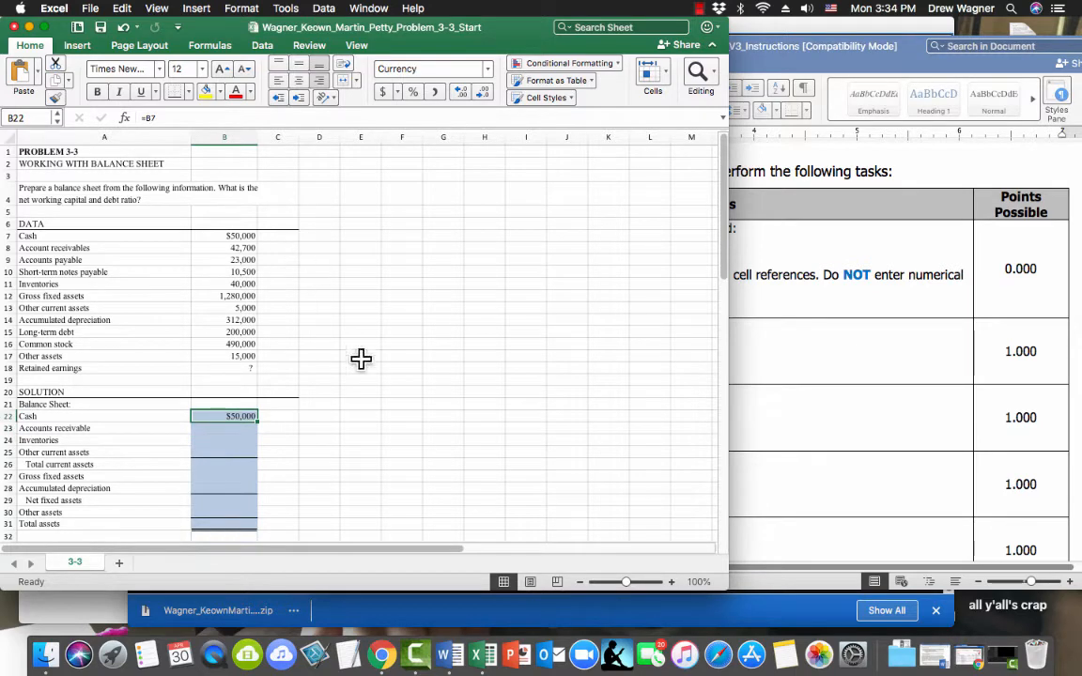
pyautogui.doubleClick(238, 415)
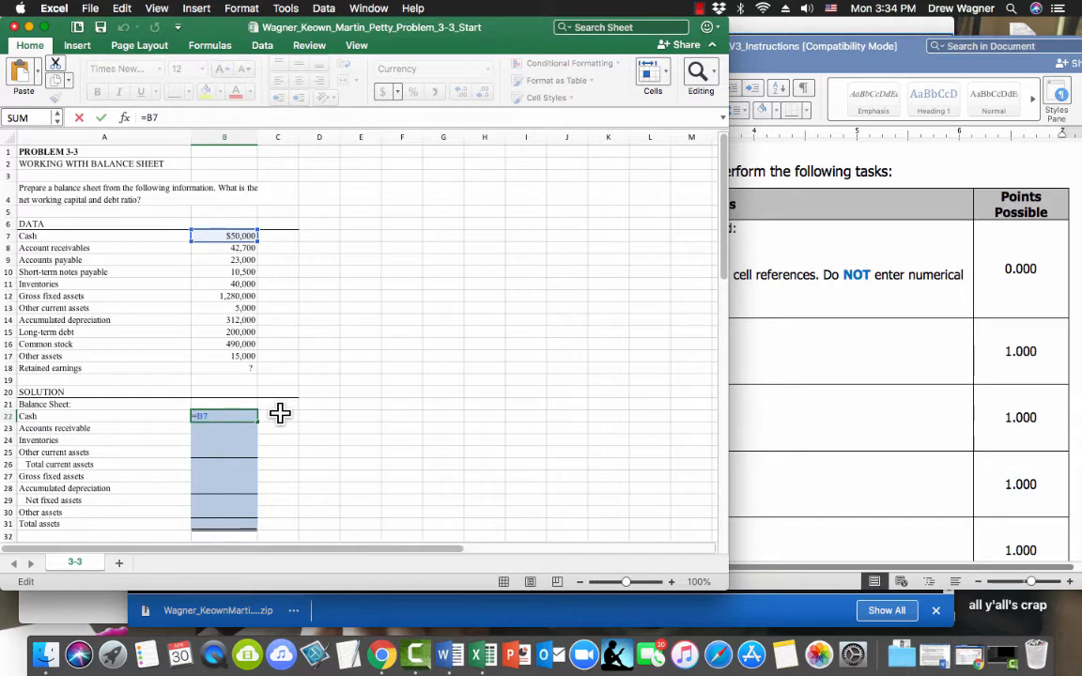
pyautogui.press('Return')
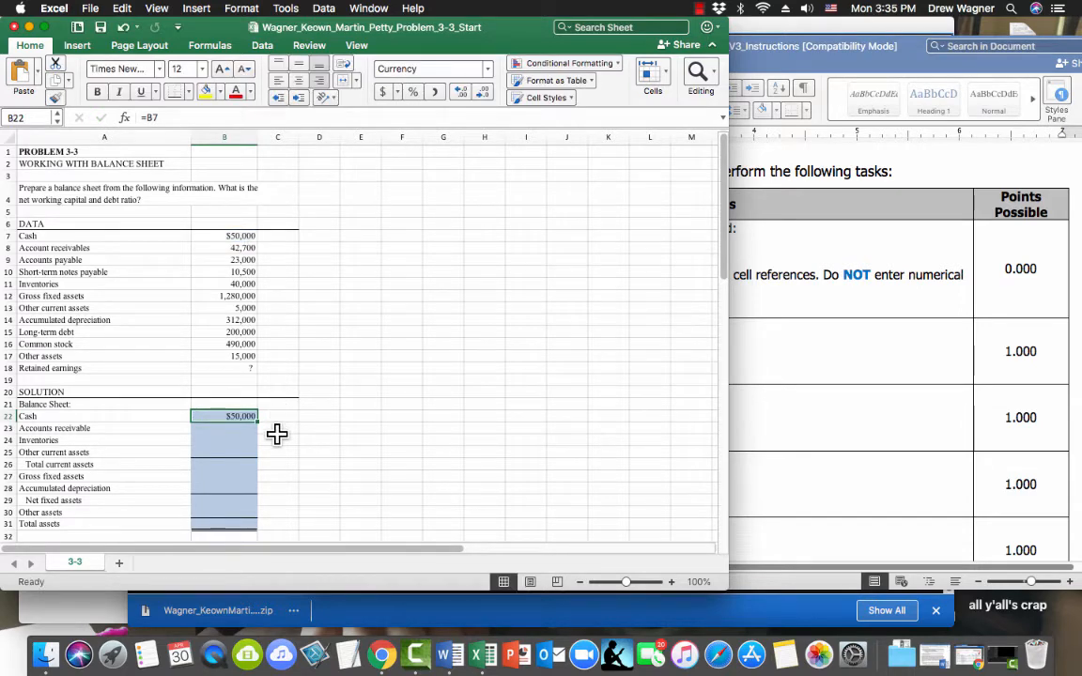
# Step: Narrow the Excel window to uncover the instructions and fill Accounts receivable in B23 with =B8
pyautogui.moveTo(728, 413); pyautogui.dragTo(392, 431)
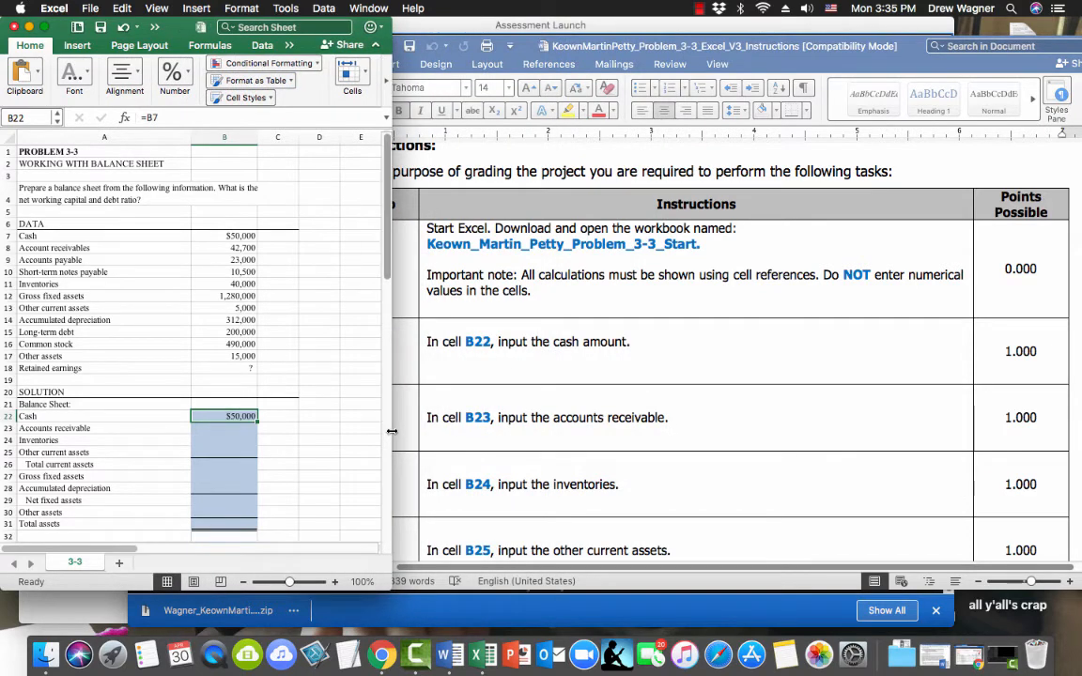
pyautogui.click(222, 429)
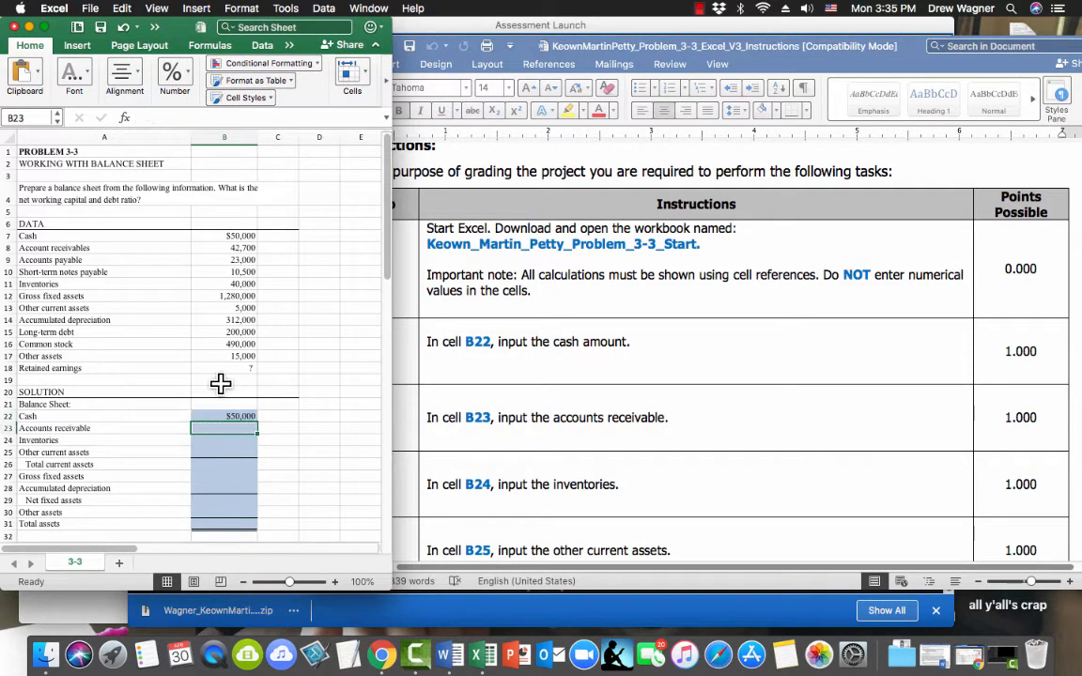
pyautogui.write('=')
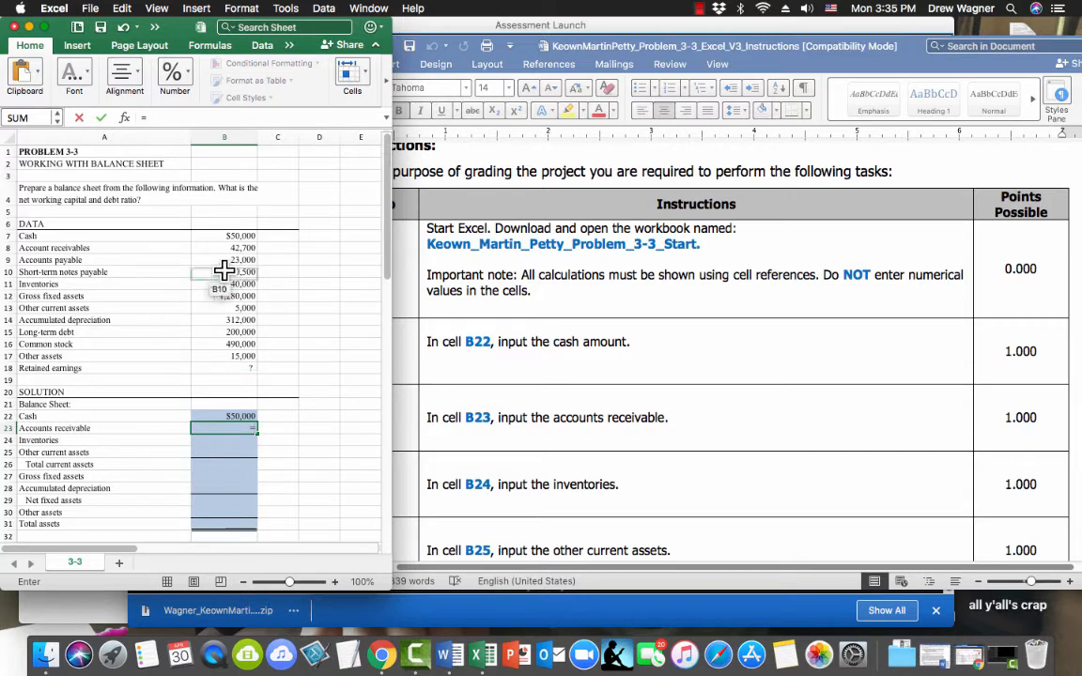
pyautogui.click(247, 248)
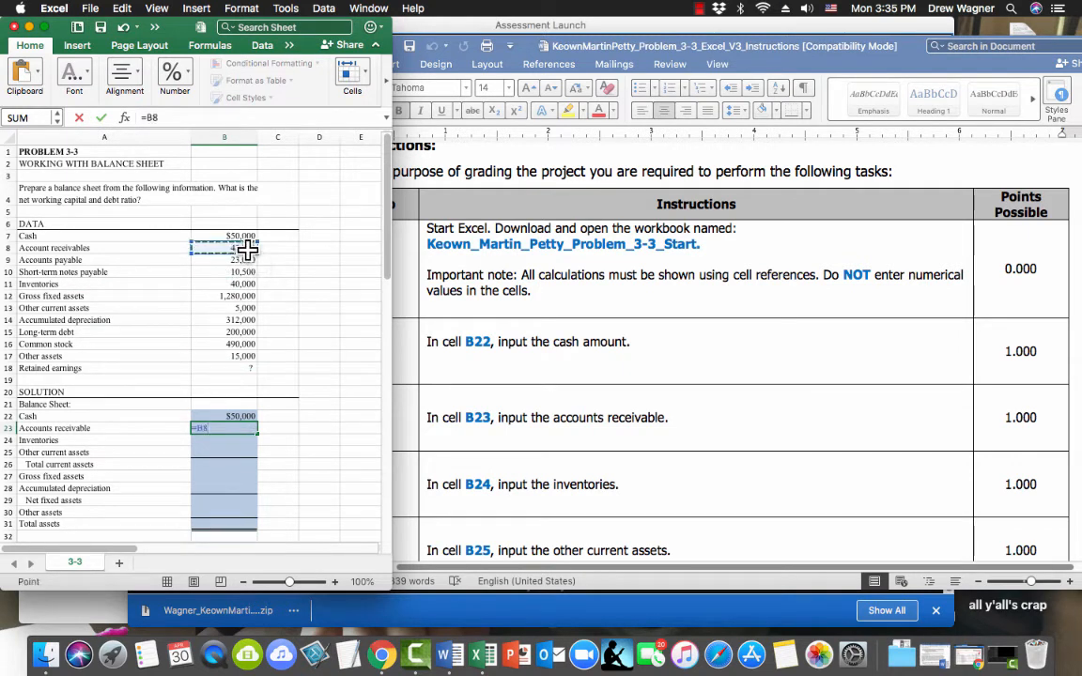
pyautogui.press('Return')
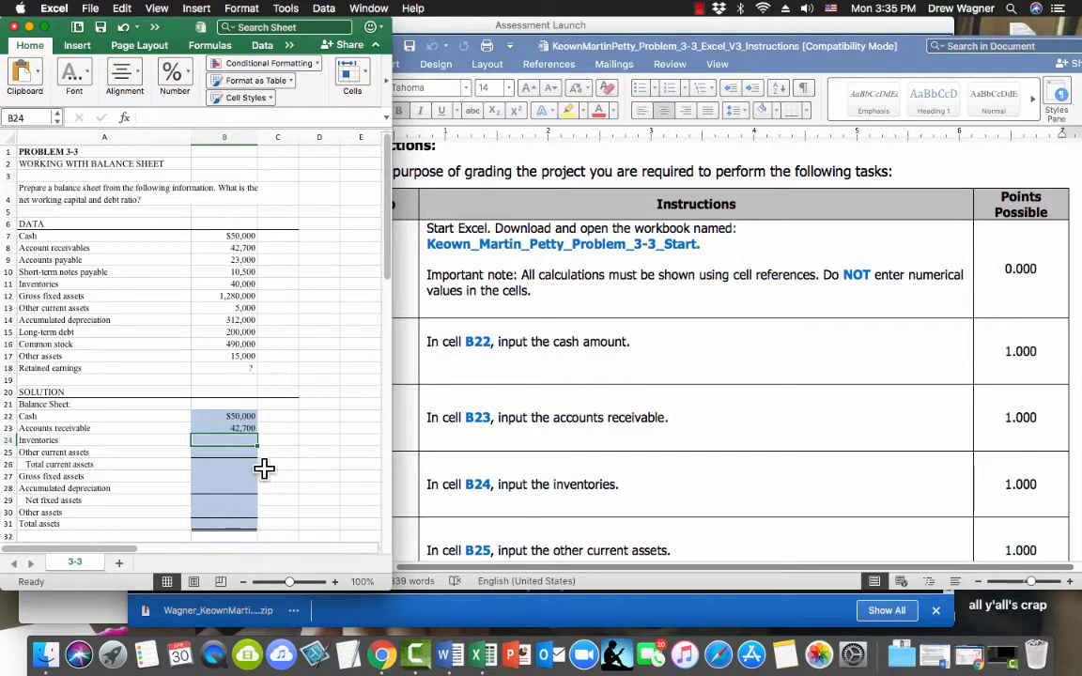
# Step: Fill the Inventories cell B24 in the balance sheet with the reference =B11
pyautogui.write('=')
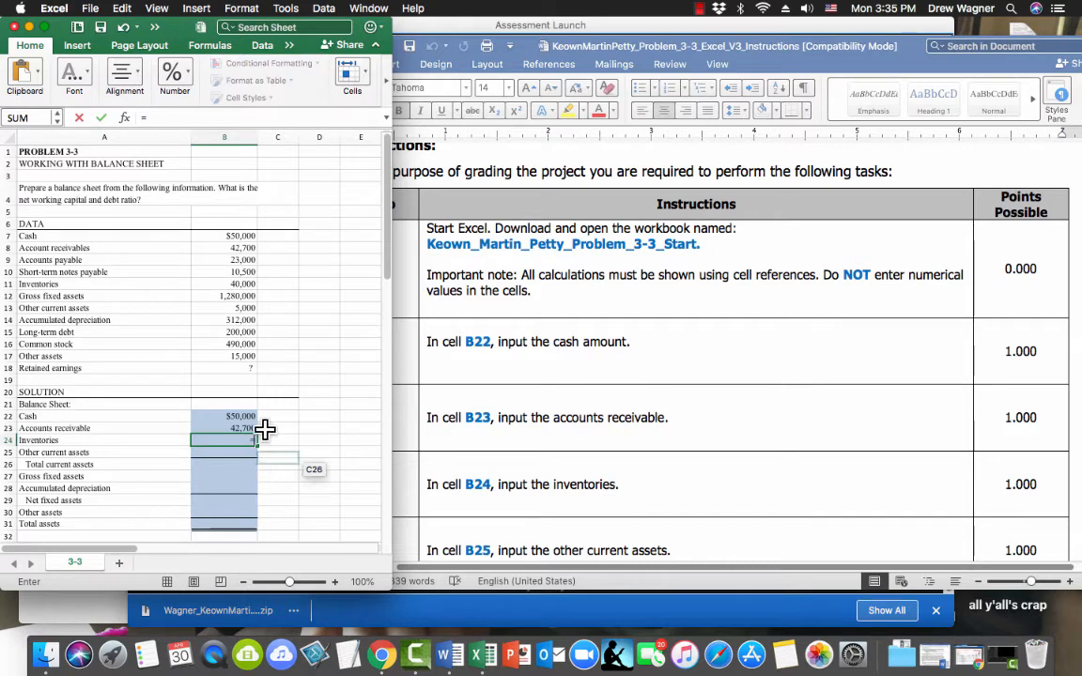
pyautogui.click(238, 282)
pyautogui.press('Return')
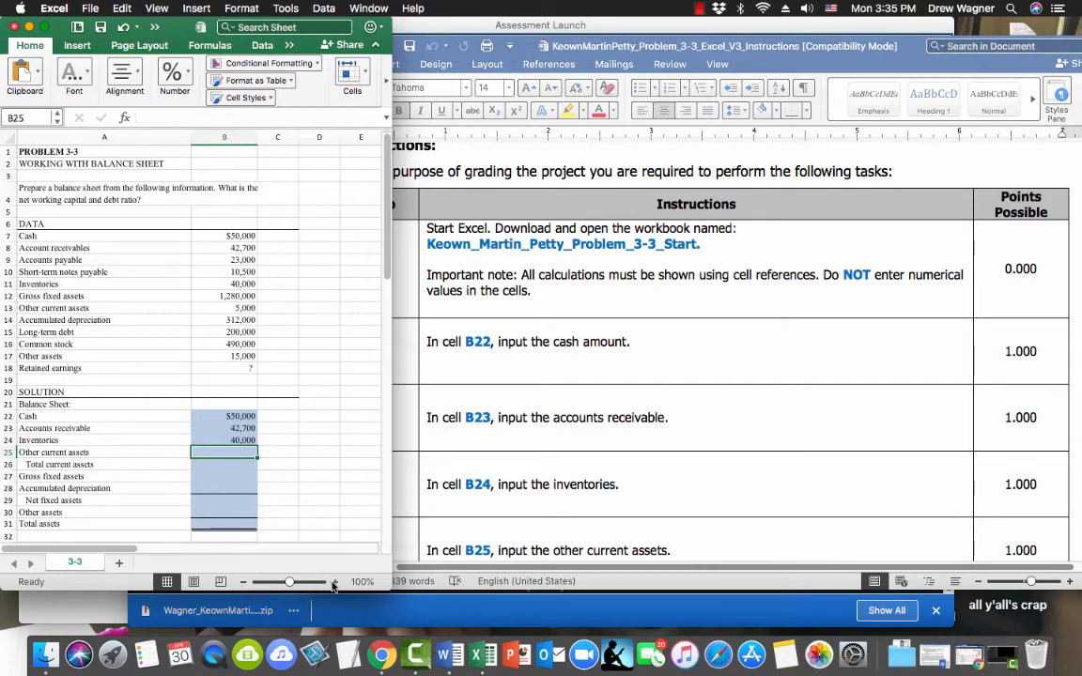
# Step: Fill the Other current assets cell B25 in the balance sheet with the reference =B13
pyautogui.click(333, 583)
pyautogui.click(333, 583)
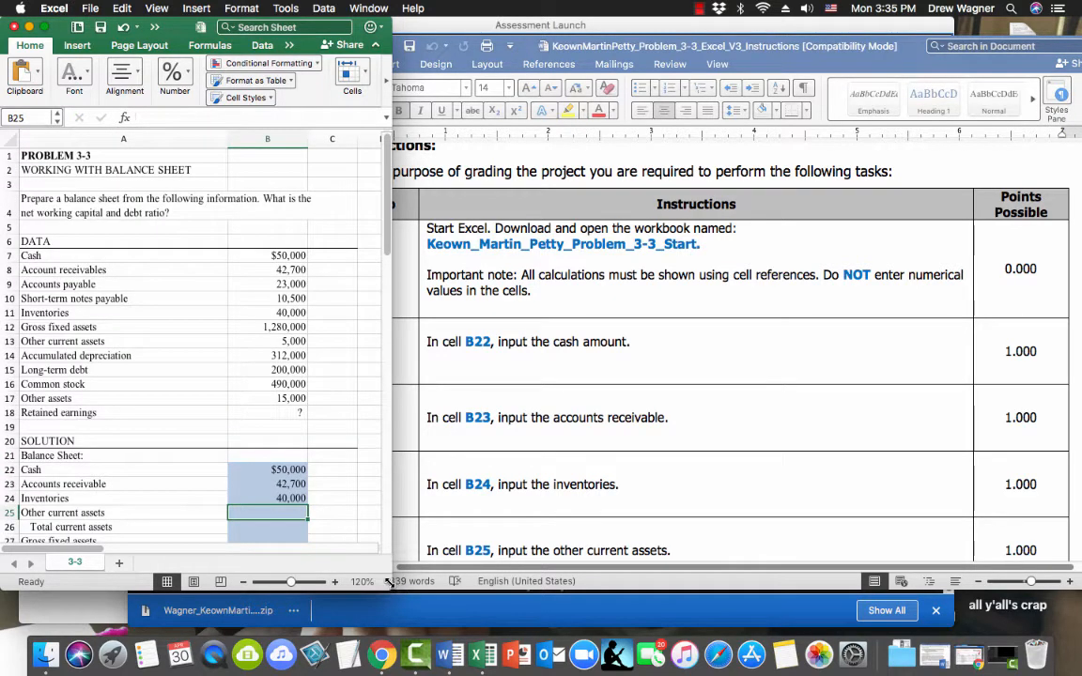
pyautogui.moveTo(390, 583); pyautogui.dragTo(416, 595)
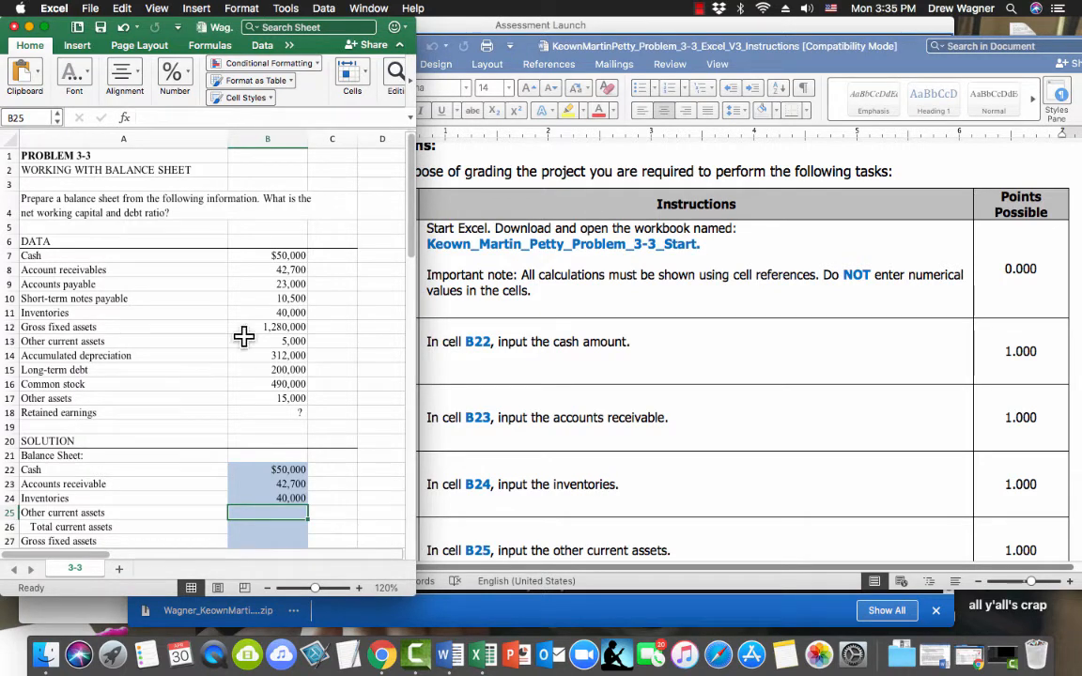
pyautogui.write('=')
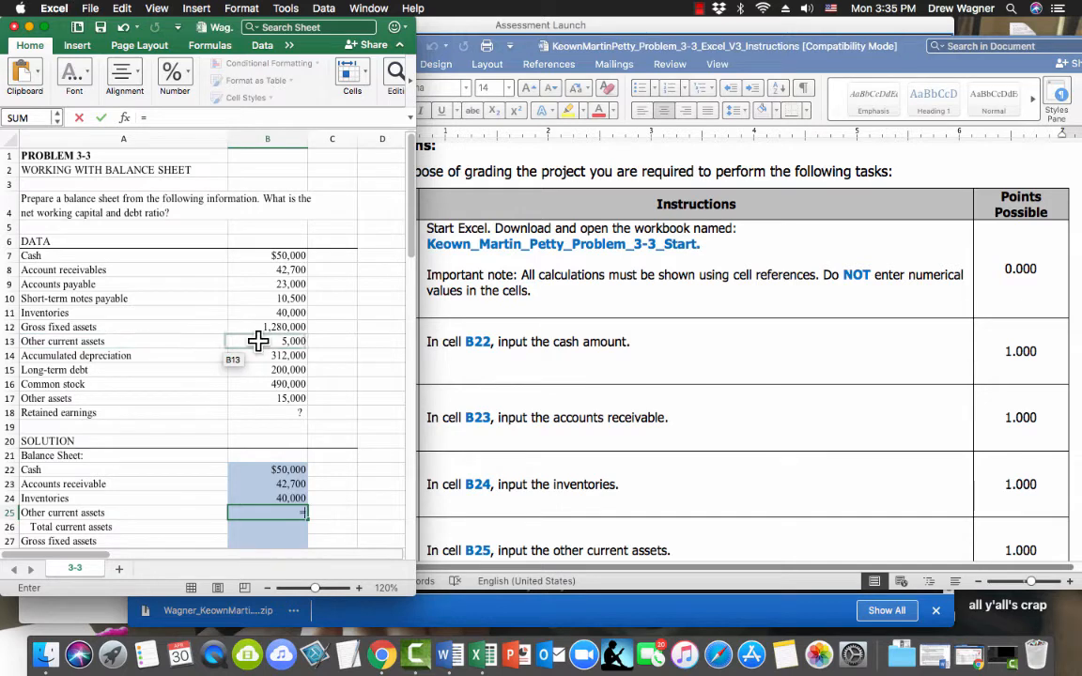
pyautogui.click(263, 341)
pyautogui.press('Return')
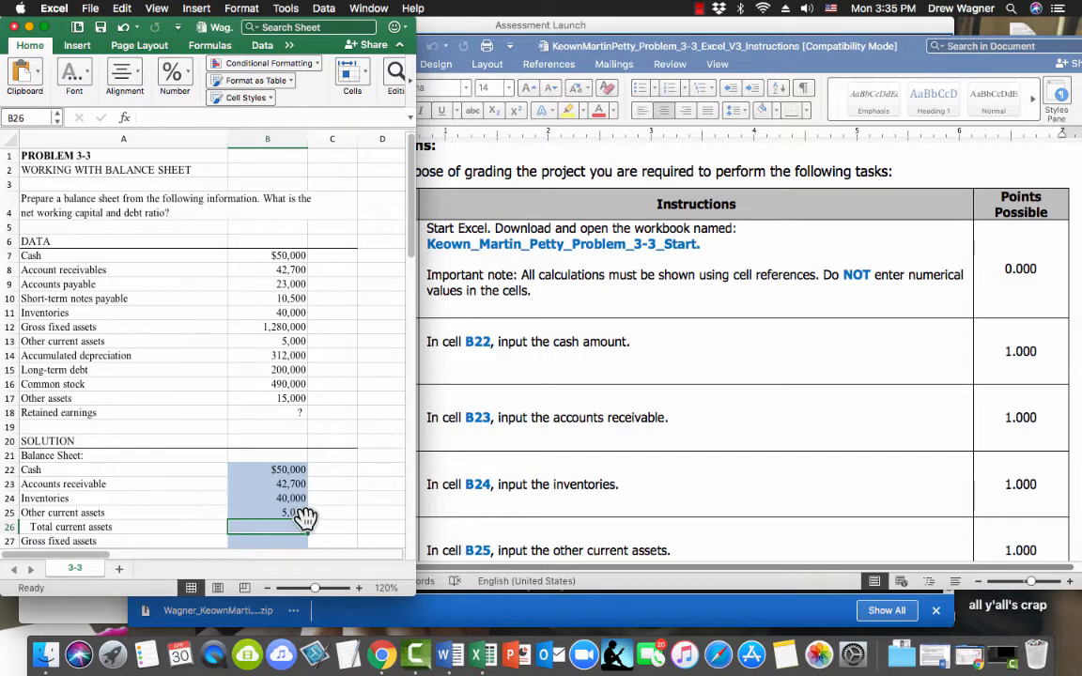
# Step: Check the instruction for B26 in the Word document, and start a SUM formula in the Excel cell Total current assets
pyautogui.scroll(-1, 542, 515)
pyautogui.click(542, 515)
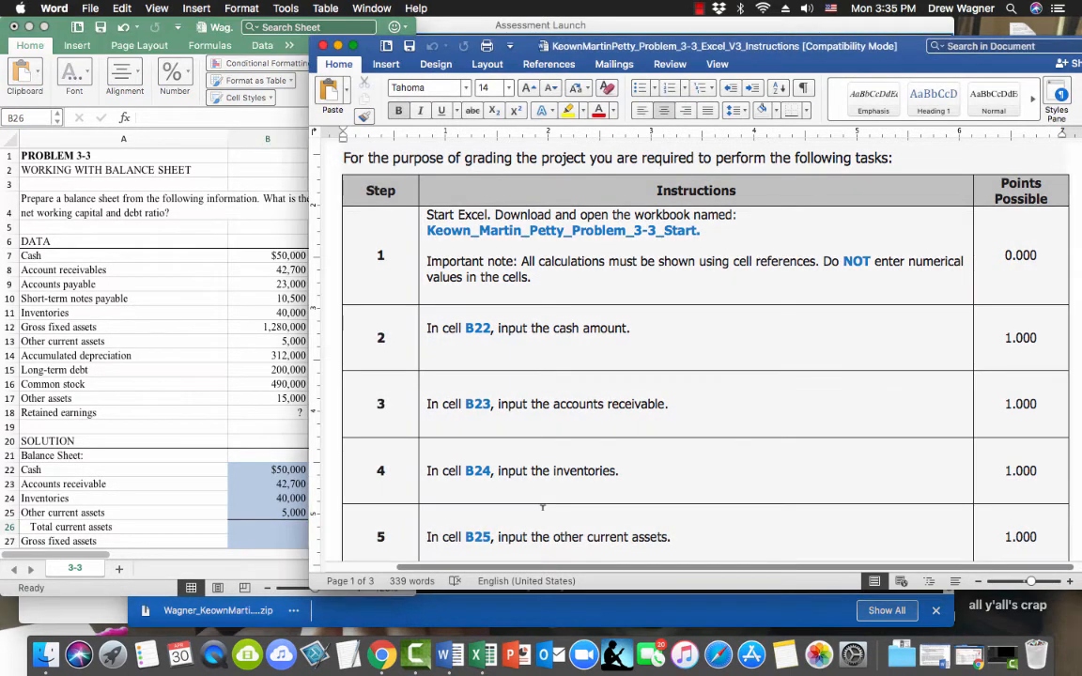
pyautogui.scroll(-5, 543, 515)
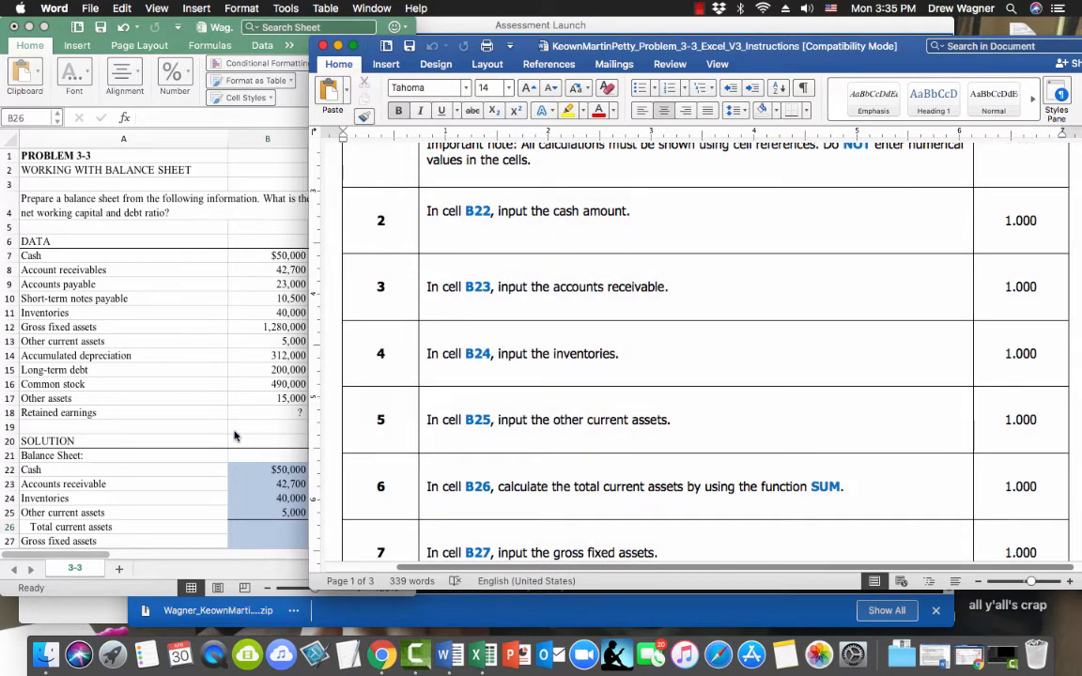
pyautogui.click(177, 430)
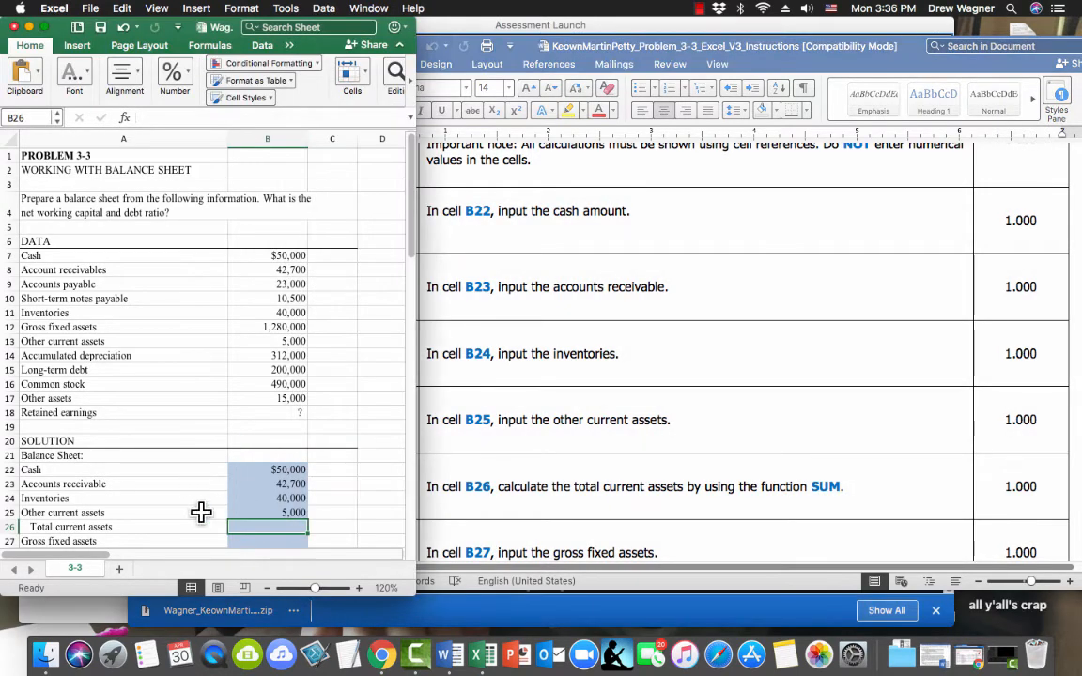
pyautogui.write('=su')
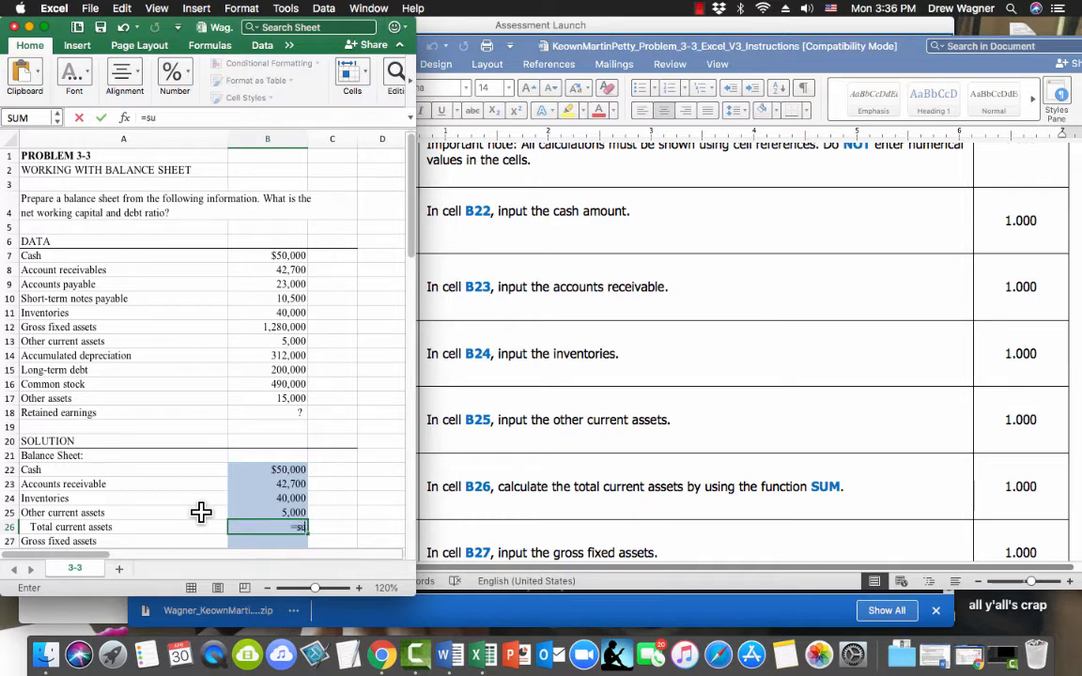
pyautogui.write('m(')
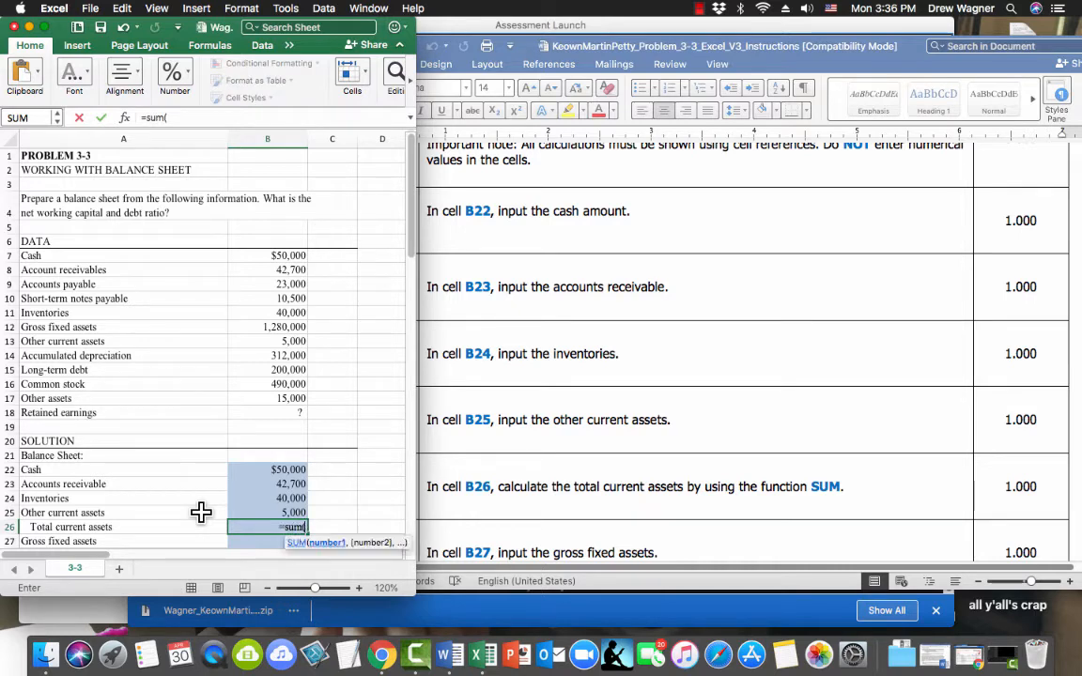
pyautogui.moveTo(246, 512); pyautogui.dragTo(249, 481)
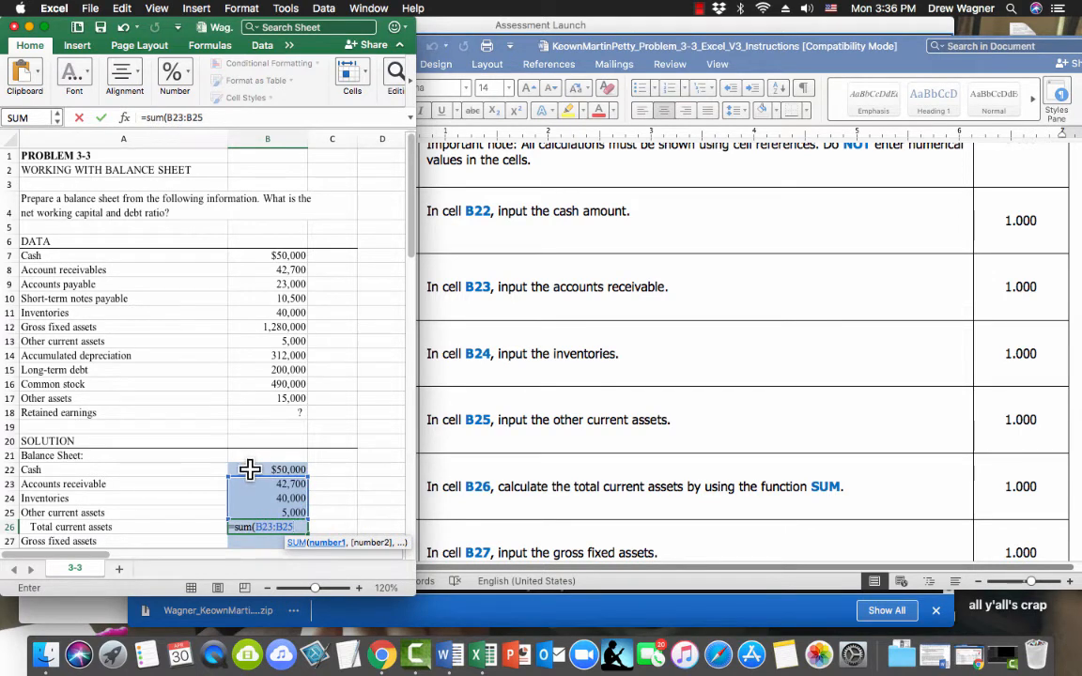
pyautogui.press('BackSpace')
pyautogui.press('BackSpace')
pyautogui.press('BackSpace')
pyautogui.press('BackSpace')
pyautogui.press('BackSpace')
pyautogui.press('BackSpace')
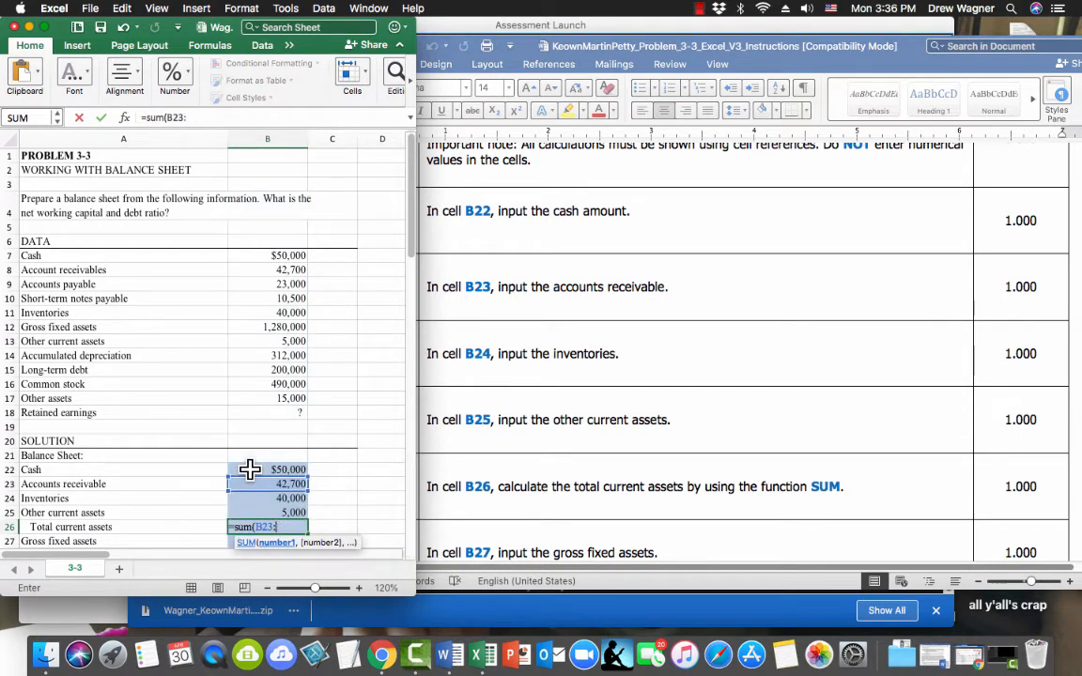
pyautogui.press('BackSpace')
# Step: Complete the SUM formula in B26 with the range B22:B25 and check it in the cell
pyautogui.moveTo(249, 470); pyautogui.dragTo(261, 507)
pyautogui.write(')')
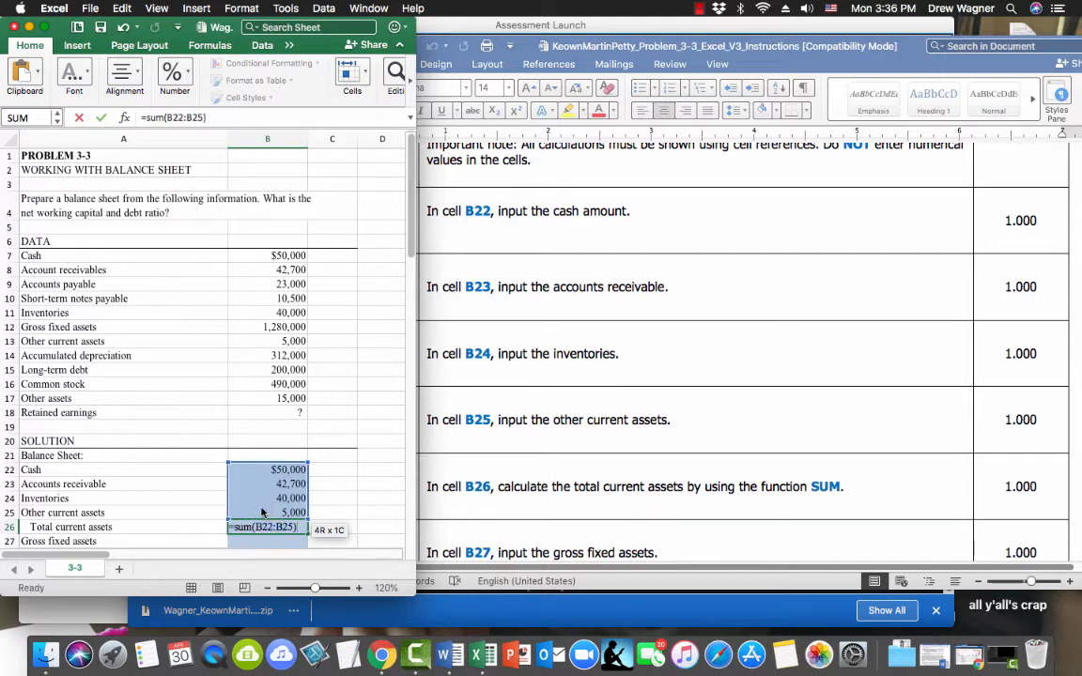
pyautogui.press('Return')
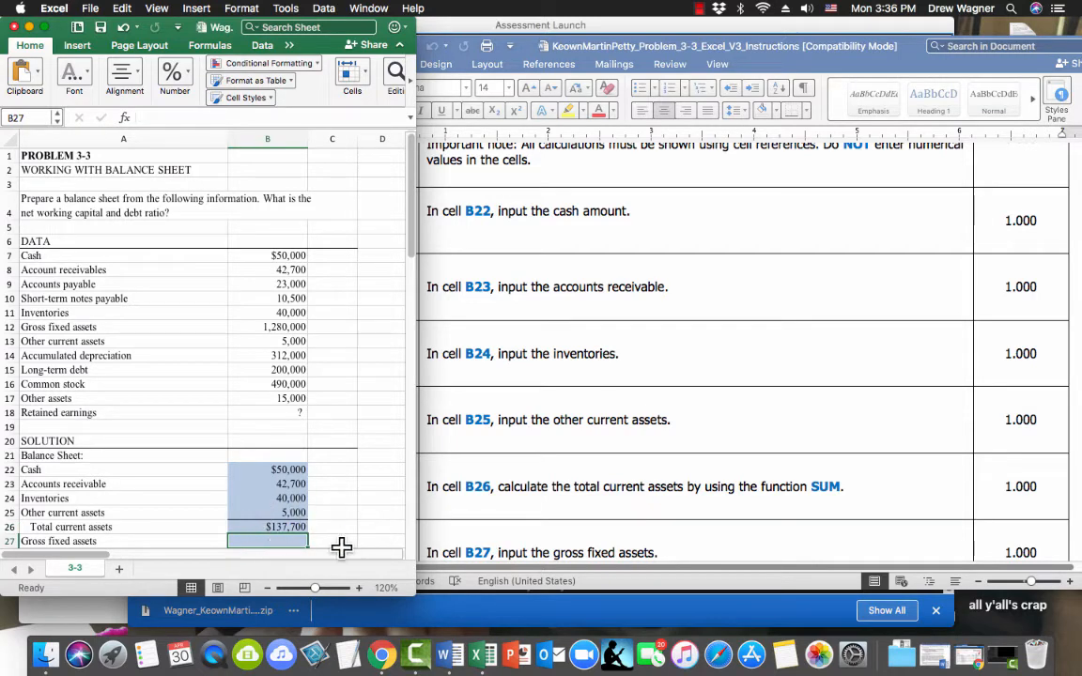
pyautogui.doubleClick(256, 527)
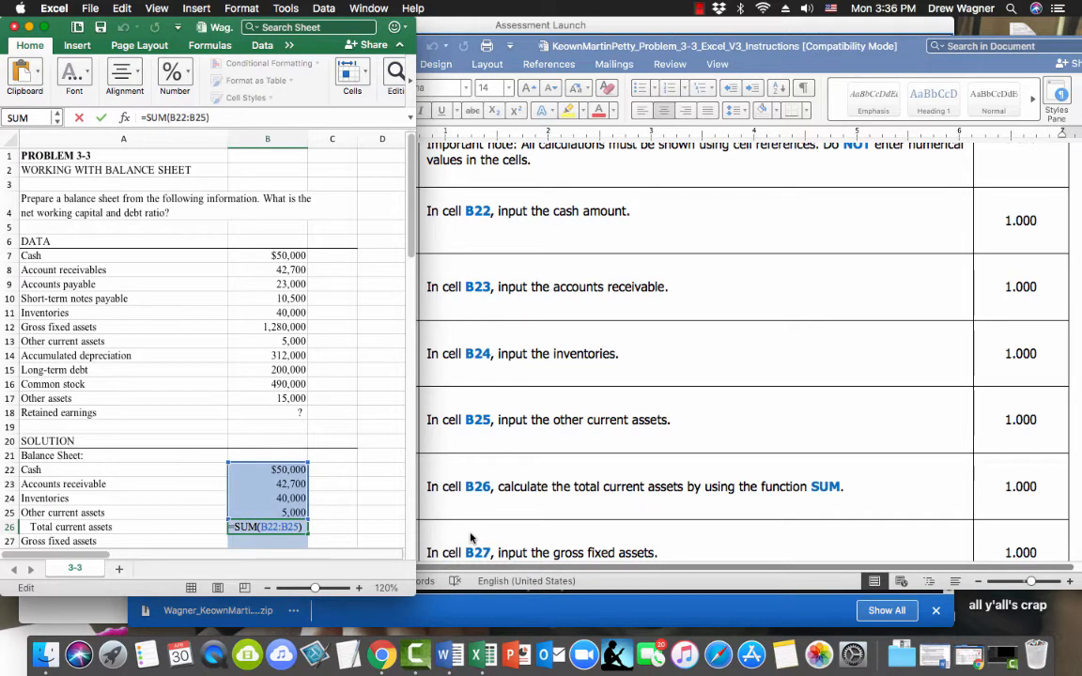
# Step: Look over the next instructions in Word, and save and close the partly filled Excel workbook
pyautogui.click(536, 509)
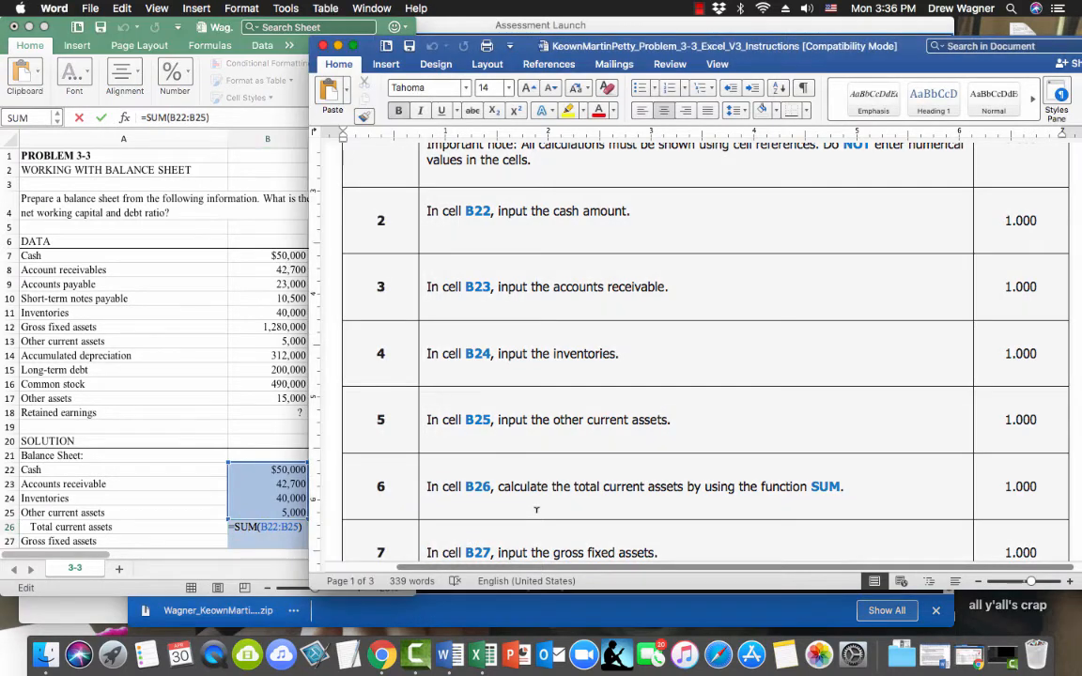
pyautogui.scroll(-5, 536, 509)
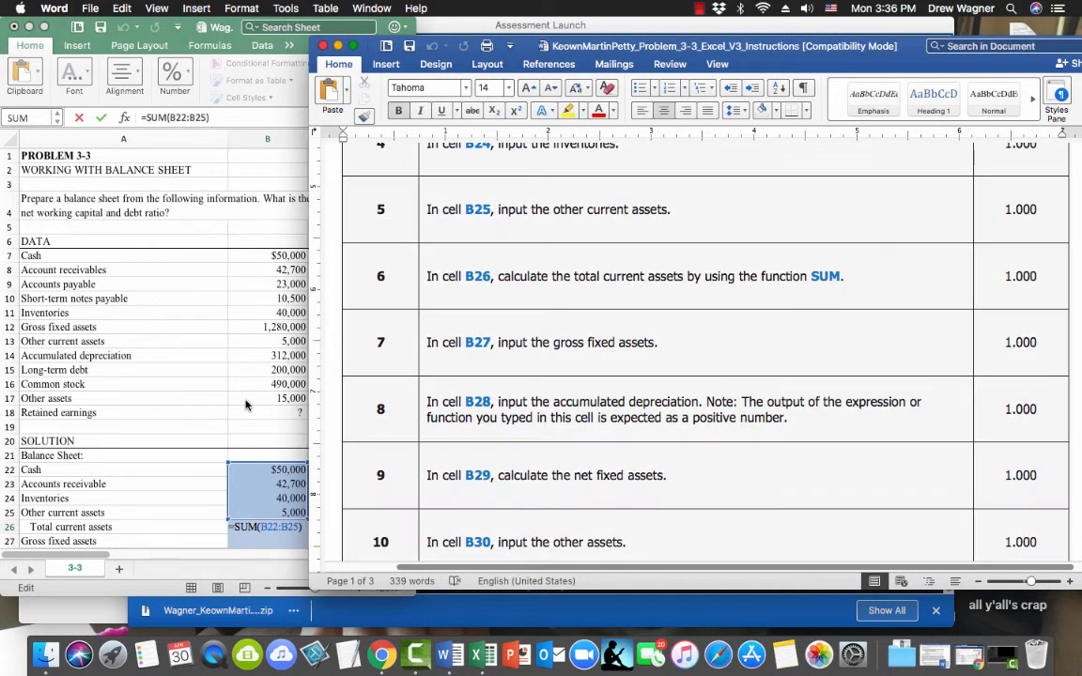
pyautogui.click(246, 405)
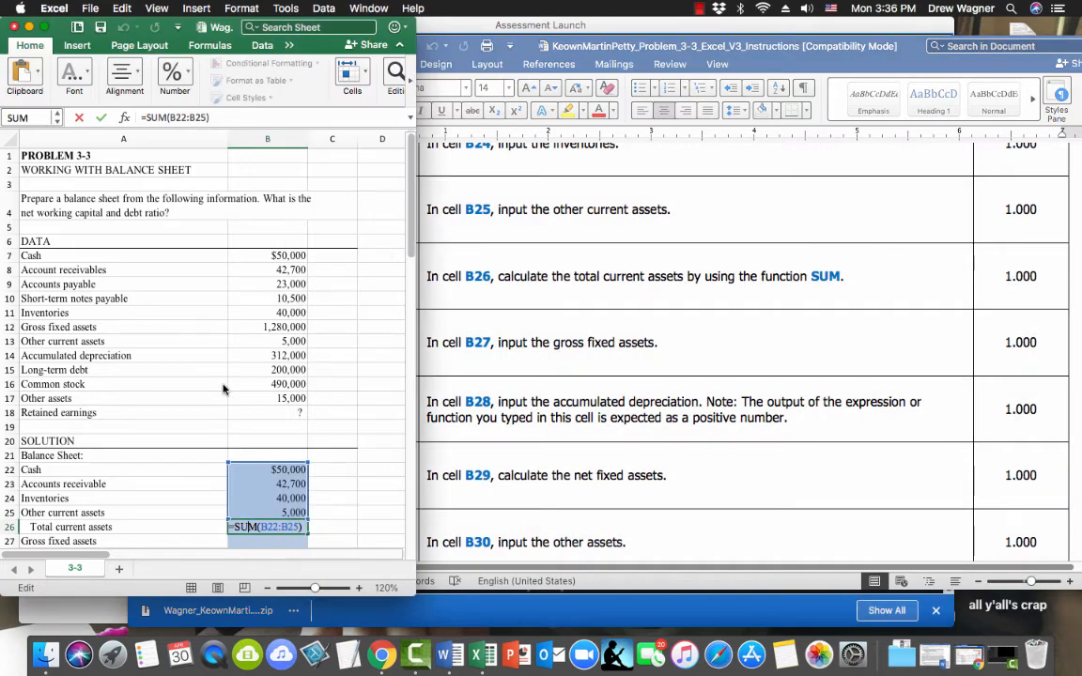
pyautogui.click(99, 29)
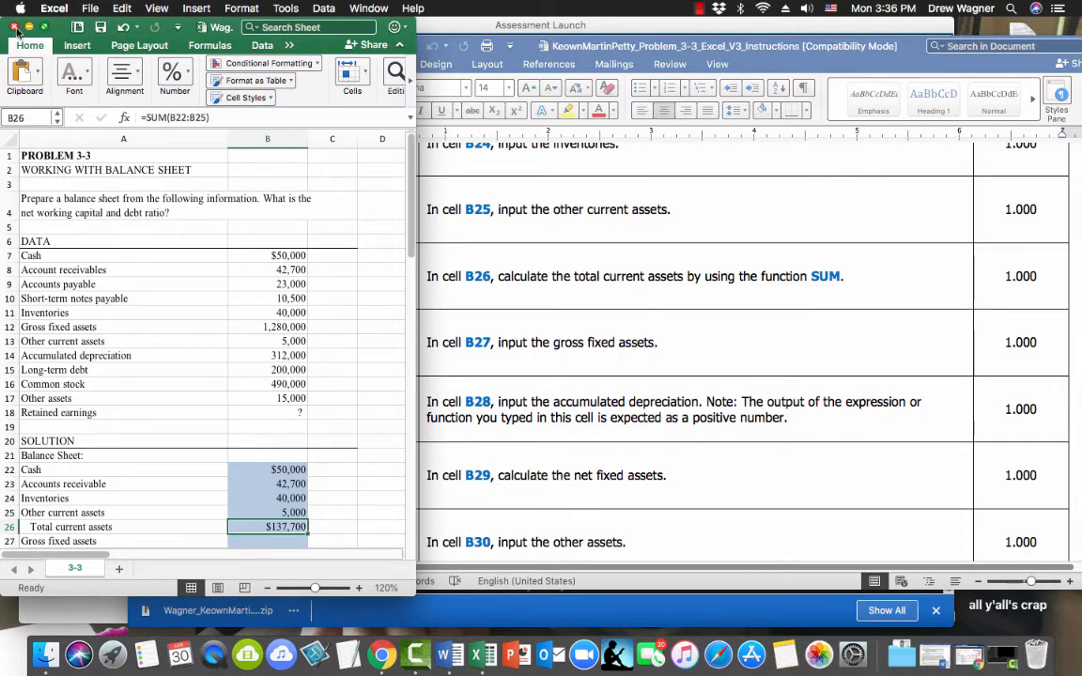
pyautogui.click(14, 28)
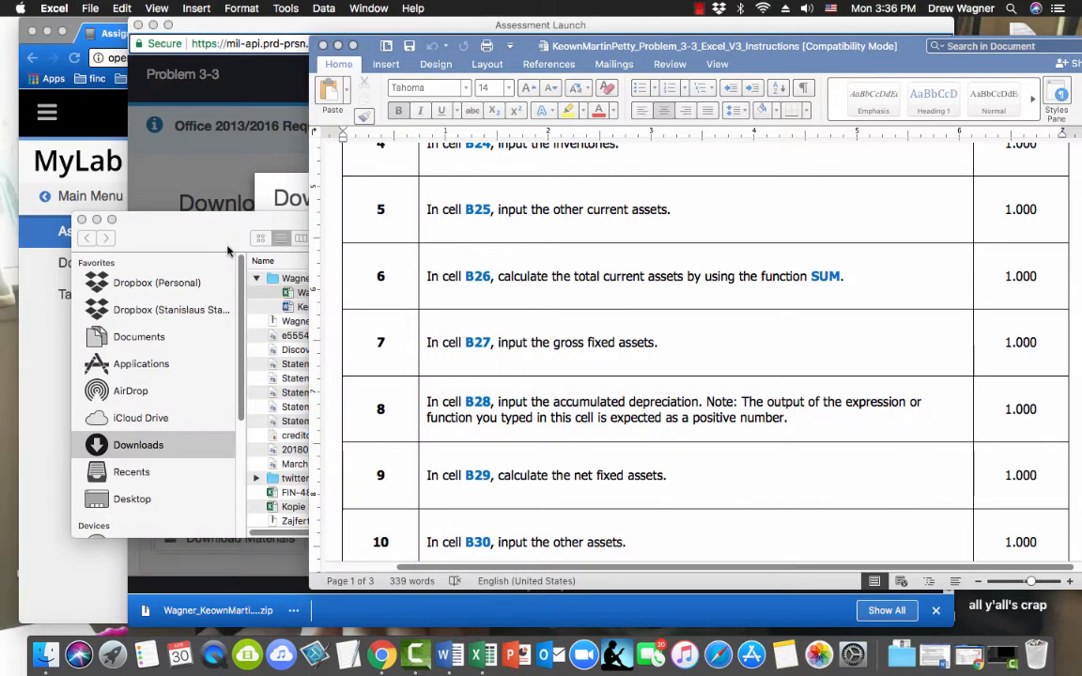
# Step: Switch to the Assessment Launch window in Chrome and dismiss the Download Starting Materials dialog
pyautogui.click(193, 148)
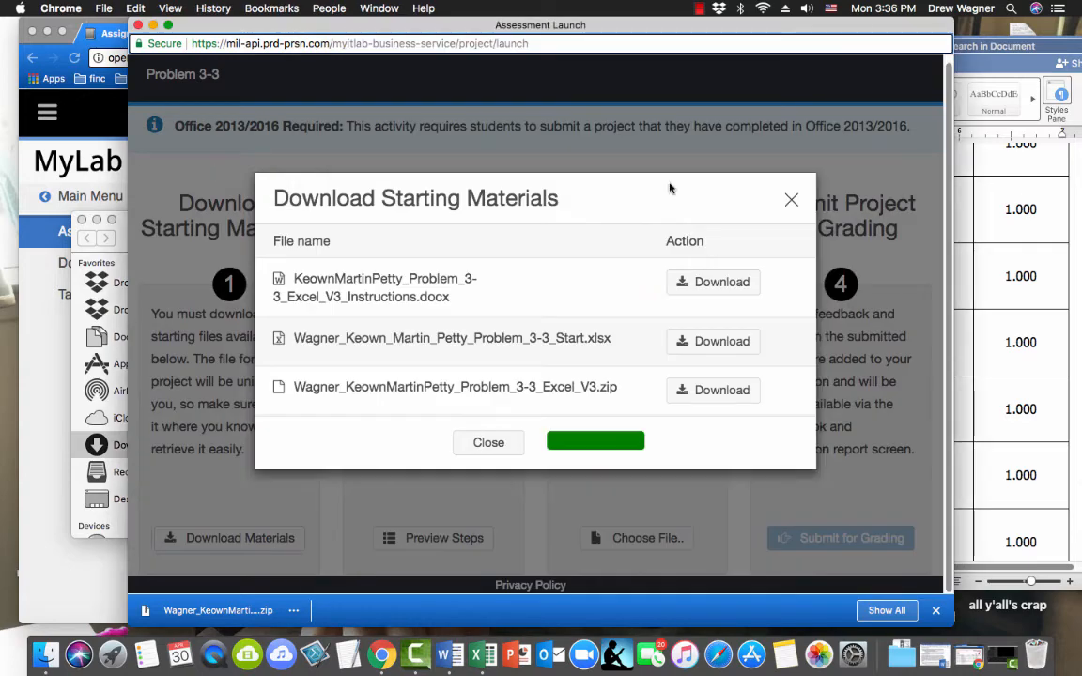
pyautogui.click(794, 203)
# Step: Read the remaining Word instructions through step 23 and close the document
pyautogui.click(961, 309)
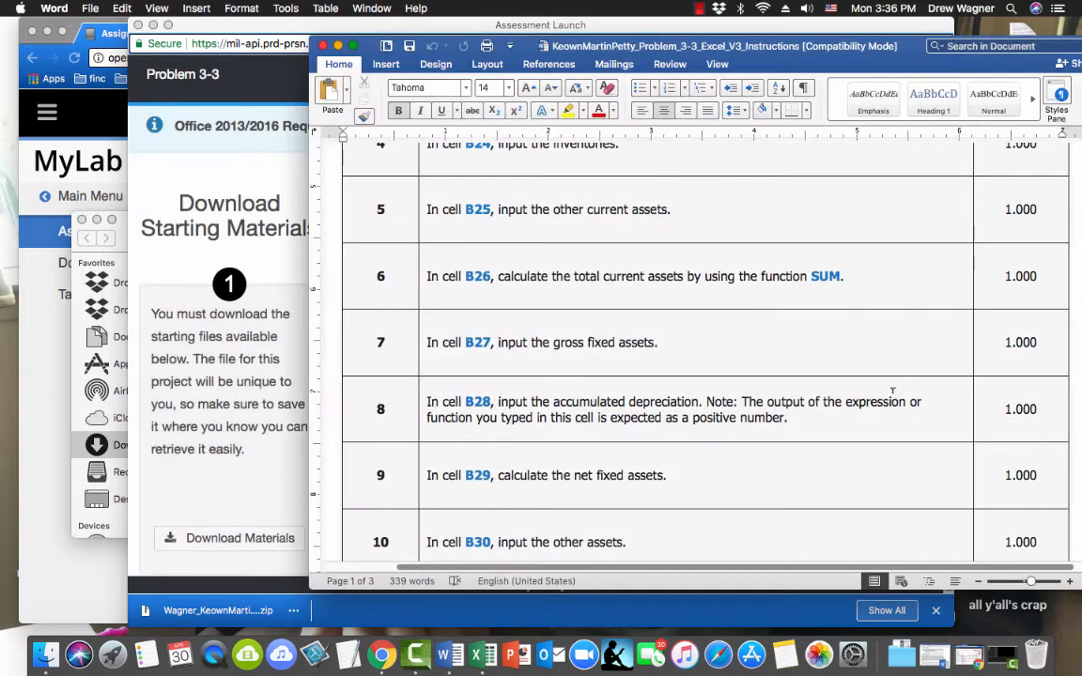
pyautogui.scroll(-4, 892, 391)
pyautogui.scroll(2, 892, 389)
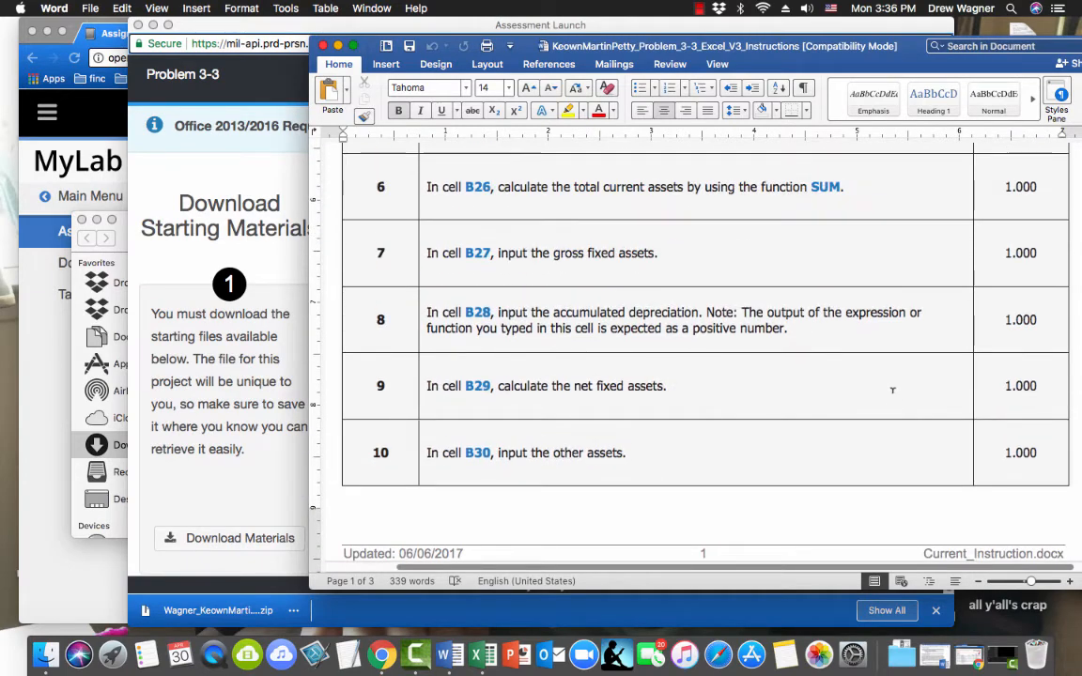
pyautogui.scroll(2, 892, 390)
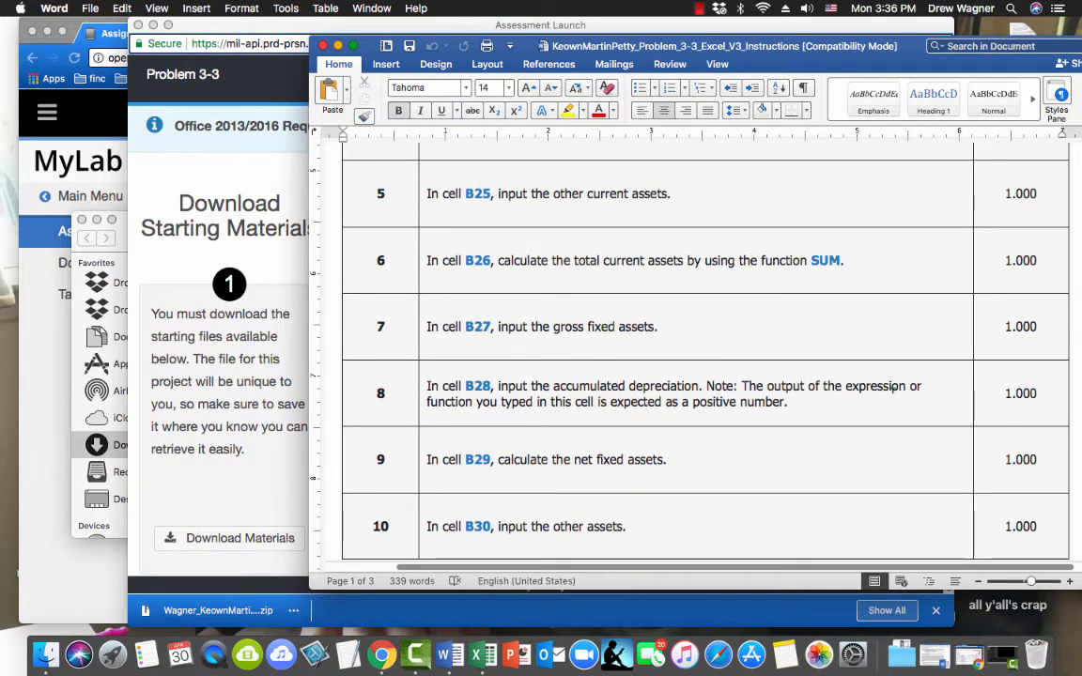
pyautogui.scroll(-15, 796, 402)
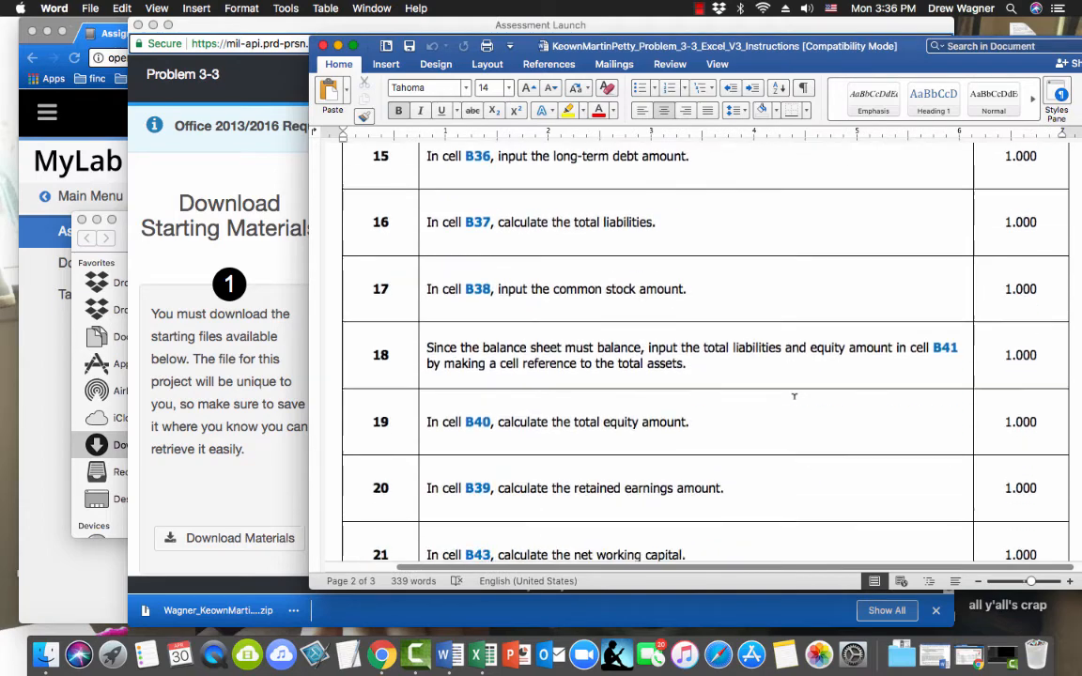
pyautogui.scroll(-8, 794, 399)
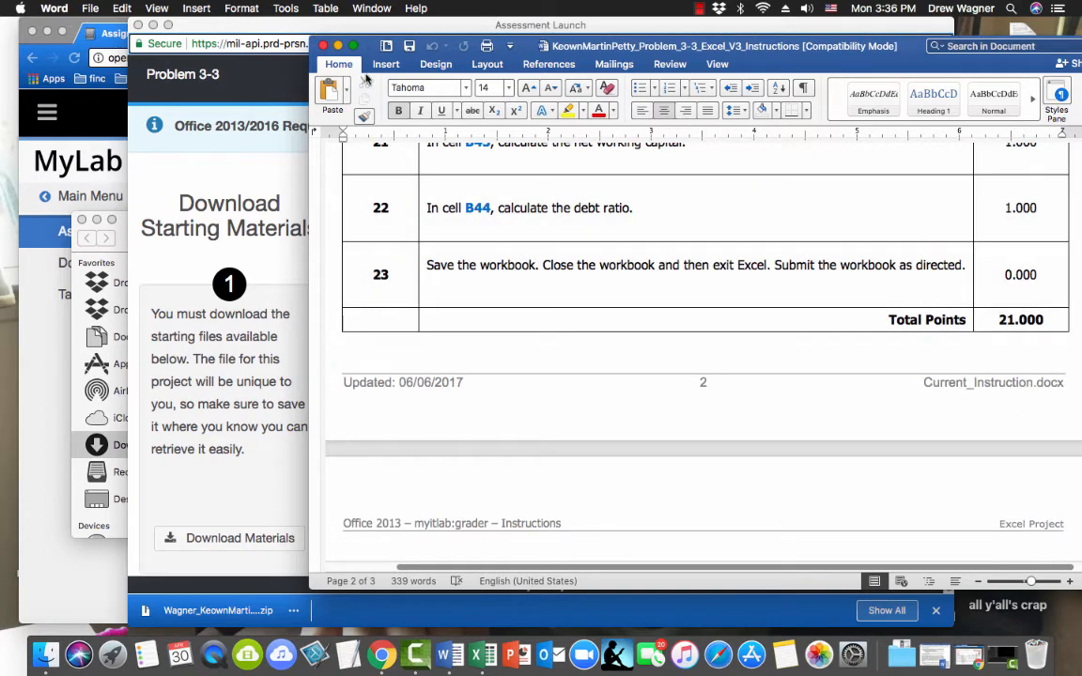
pyautogui.click(323, 45)
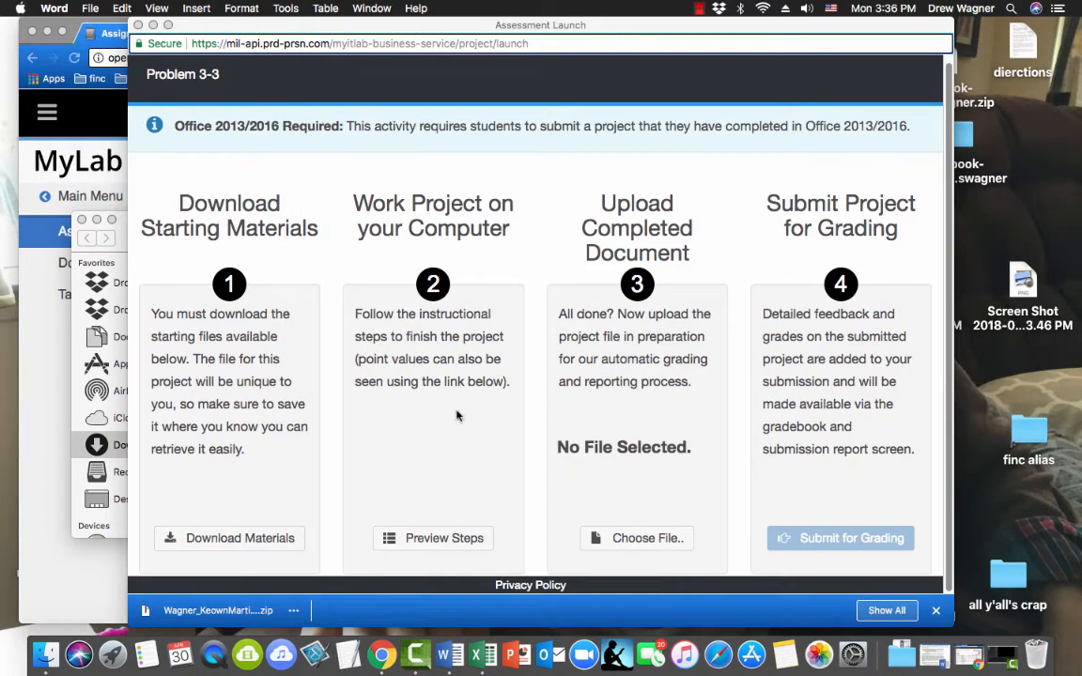
# Step: Choose the Problem 3-3 Start .xlsx workbook from the project folder in Downloads and upload it as the completed document
pyautogui.click(627, 540)
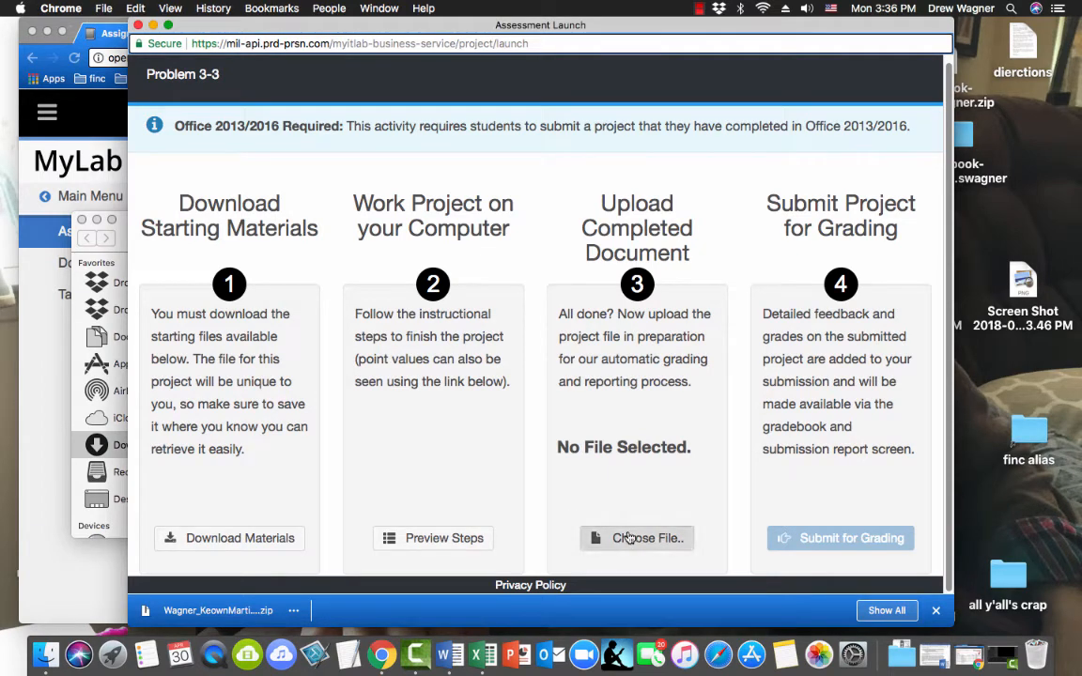
pyautogui.click(627, 538)
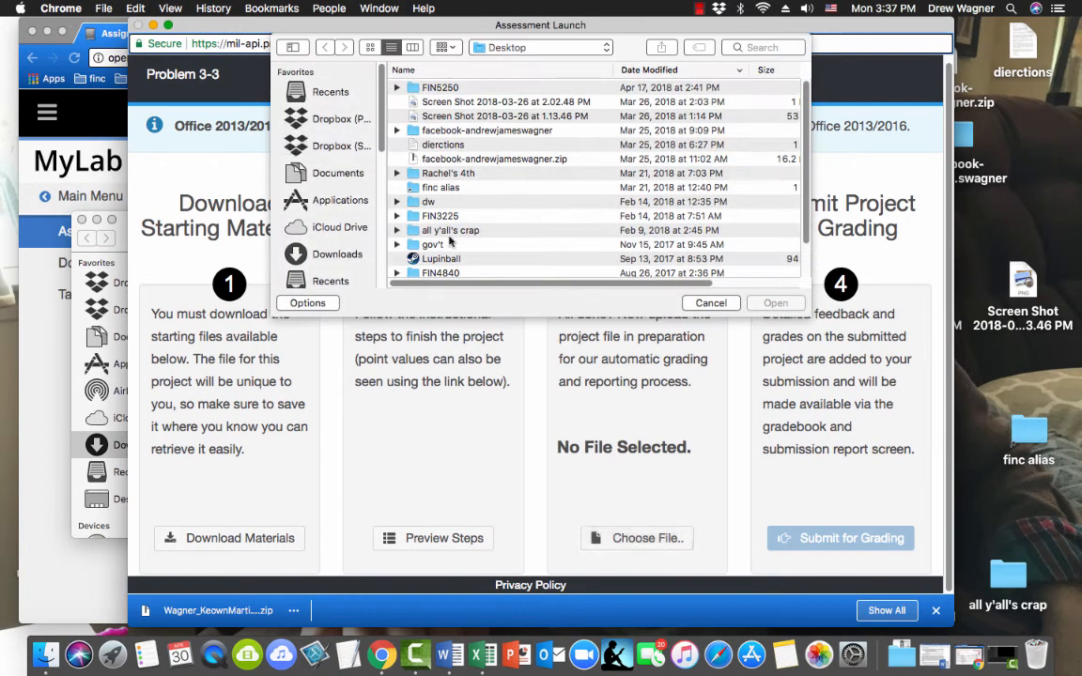
pyautogui.click(327, 253)
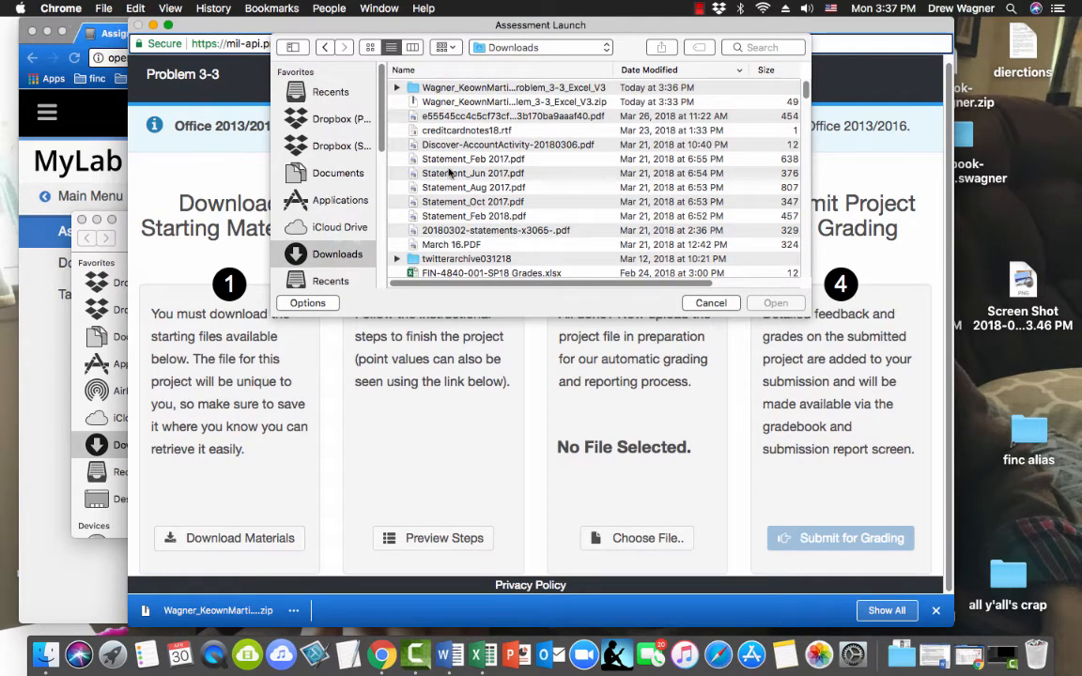
pyautogui.click(395, 88)
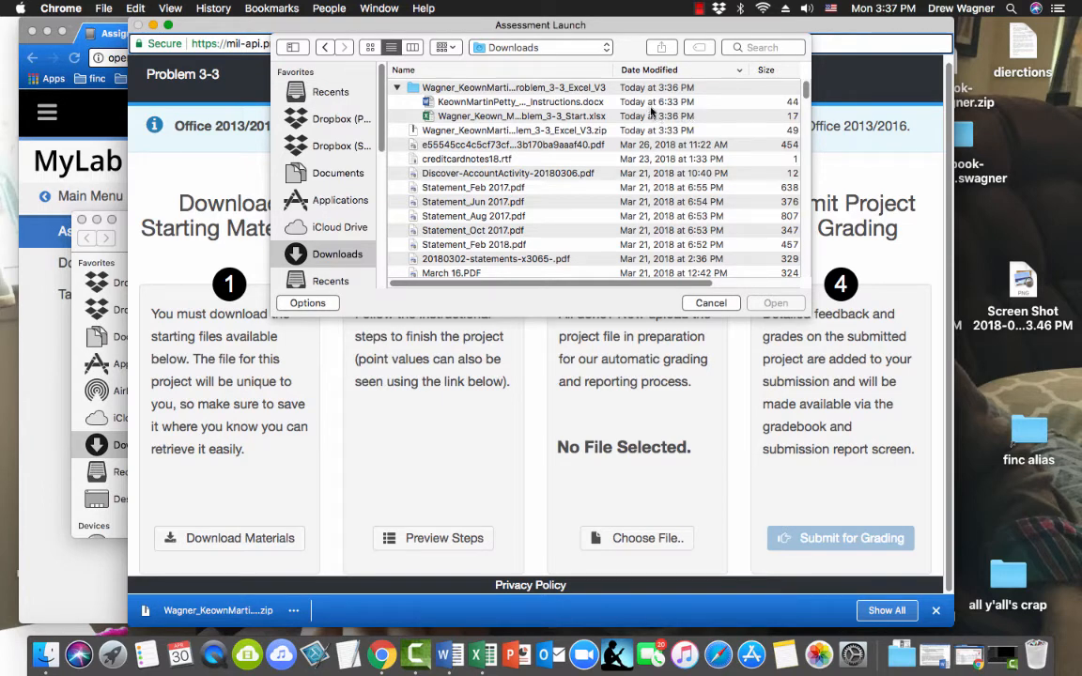
pyautogui.click(571, 117)
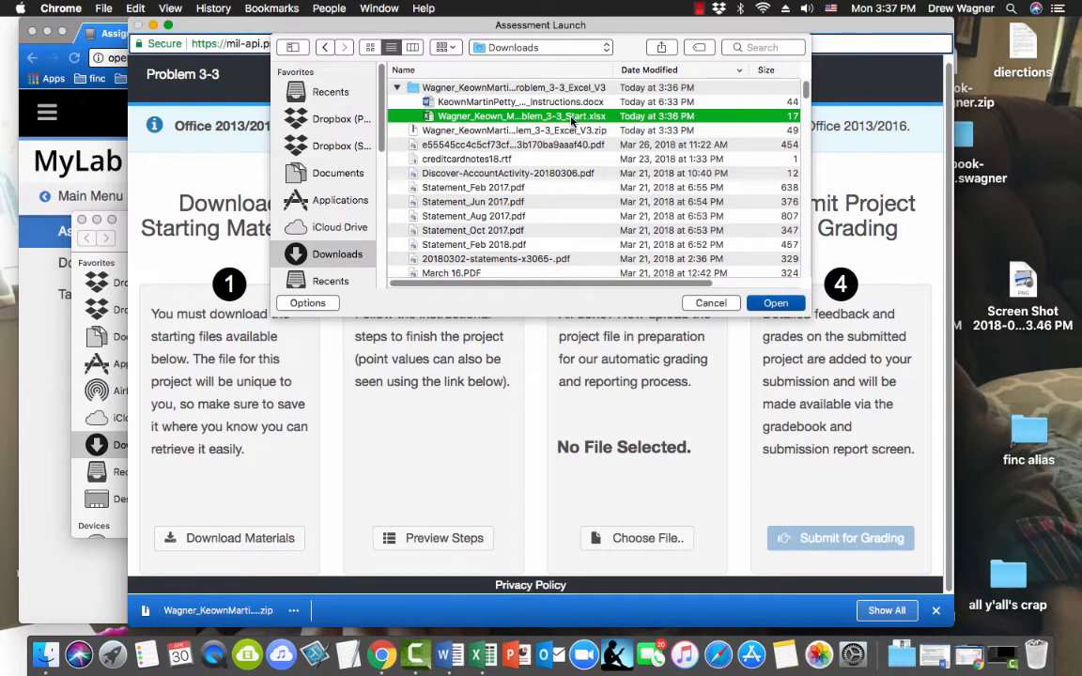
pyautogui.click(776, 303)
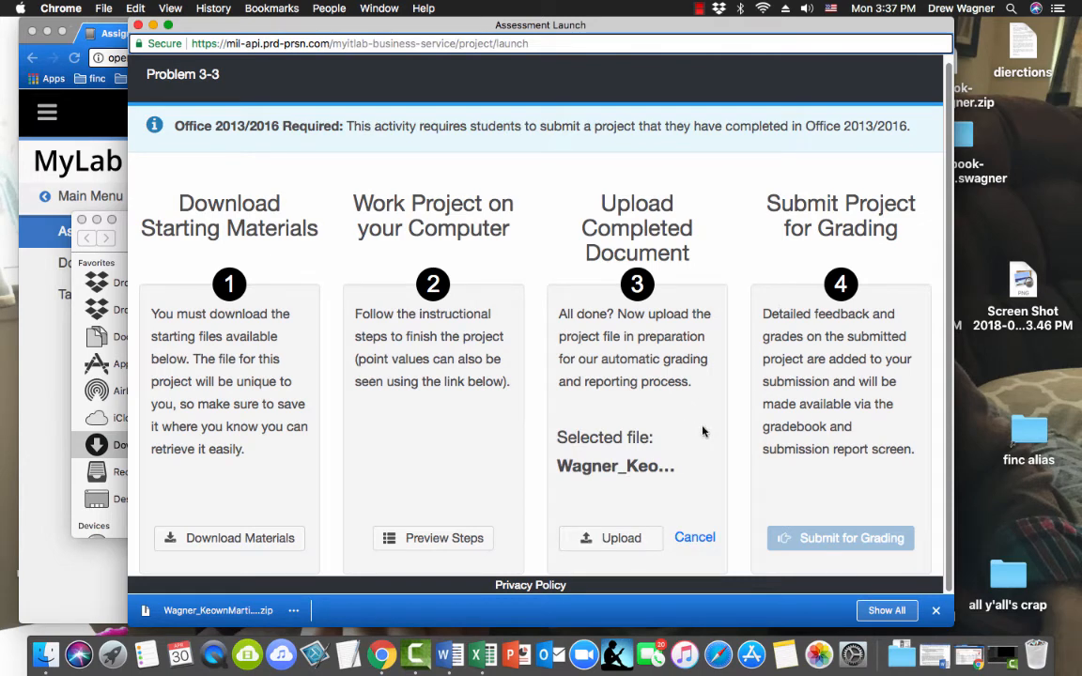
pyautogui.click(604, 538)
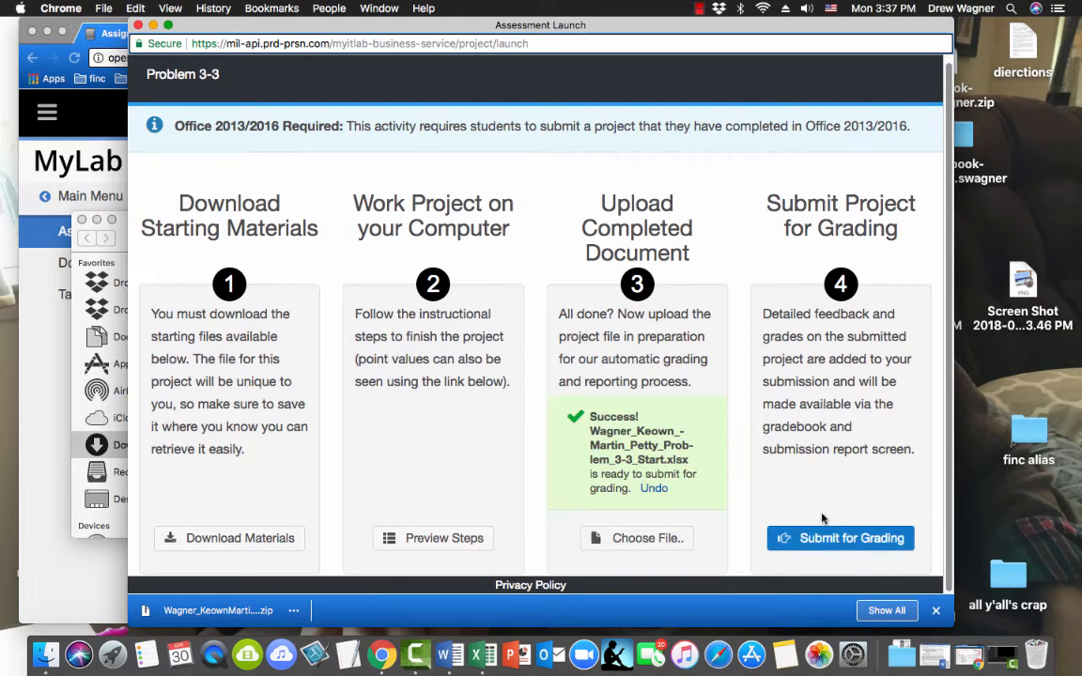
# Step: Submit the uploaded Problem 3-3 workbook for grading and close the project
pyautogui.click(842, 537)
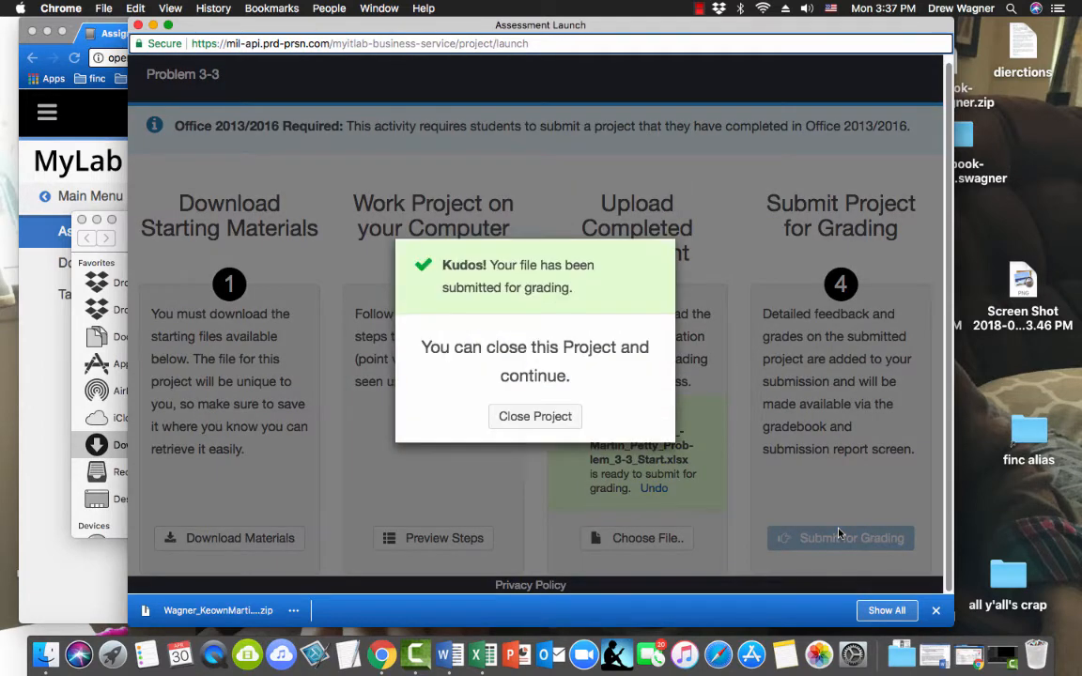
pyautogui.click(552, 419)
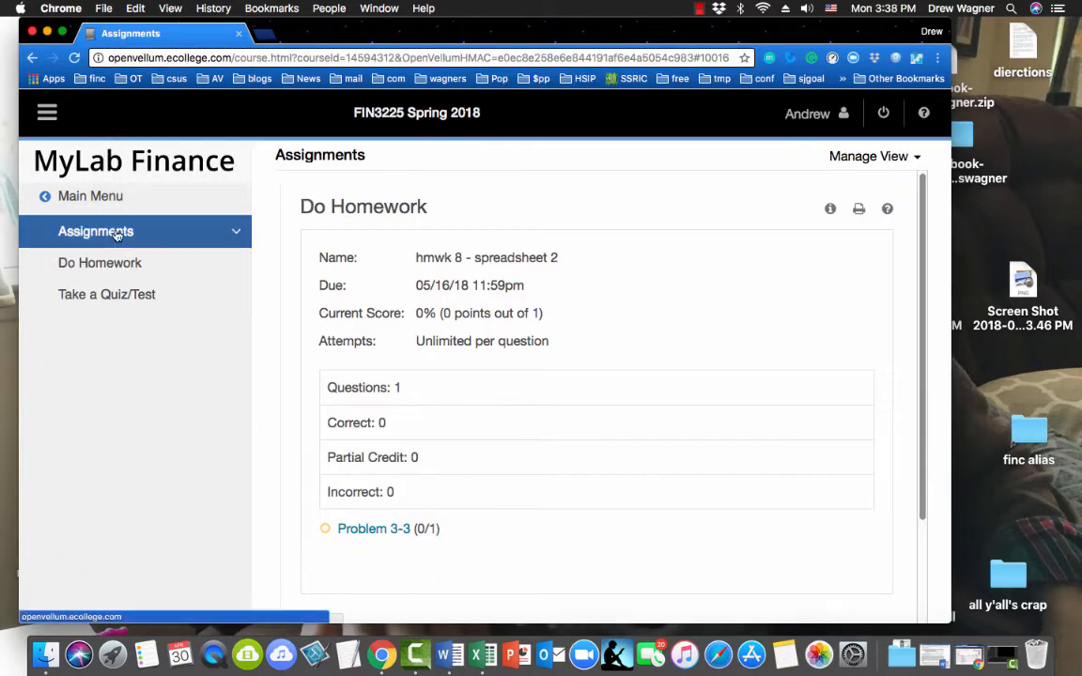
# Step: Return to the course main menu and open the Results page at the list of assignments from the past two weeks
pyautogui.click(108, 197)
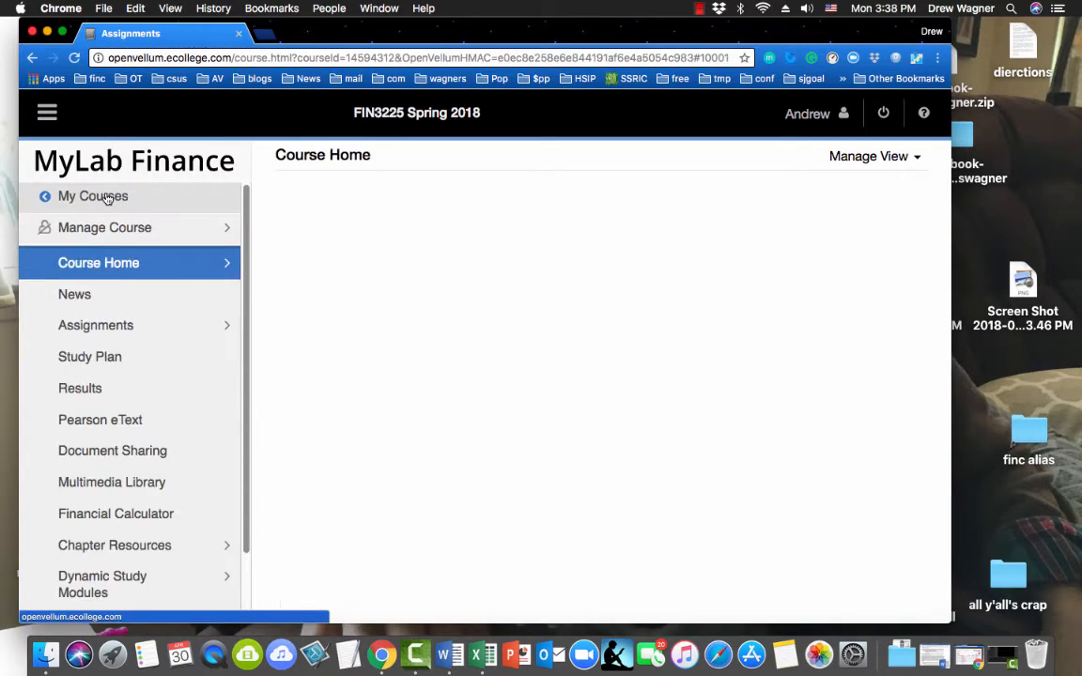
pyautogui.click(77, 391)
pyautogui.scroll(-5, 634, 452)
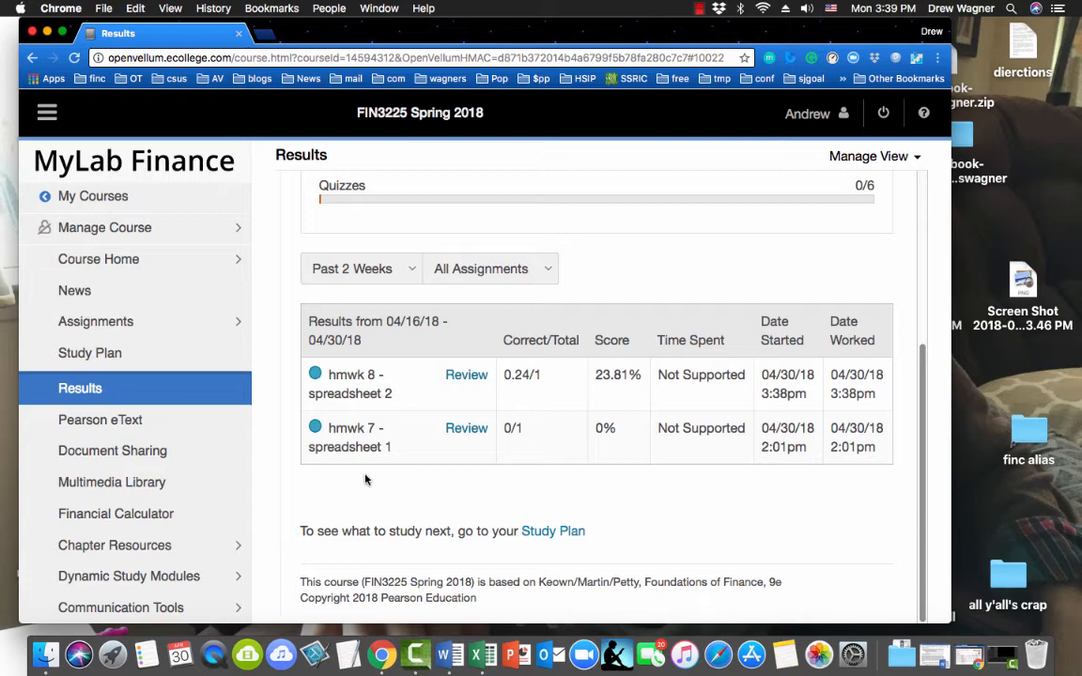
# Step: Open the review of hmwk 8 - spreadsheet 2 and continue to the homework review for Problem 3-3
pyautogui.click(472, 378)
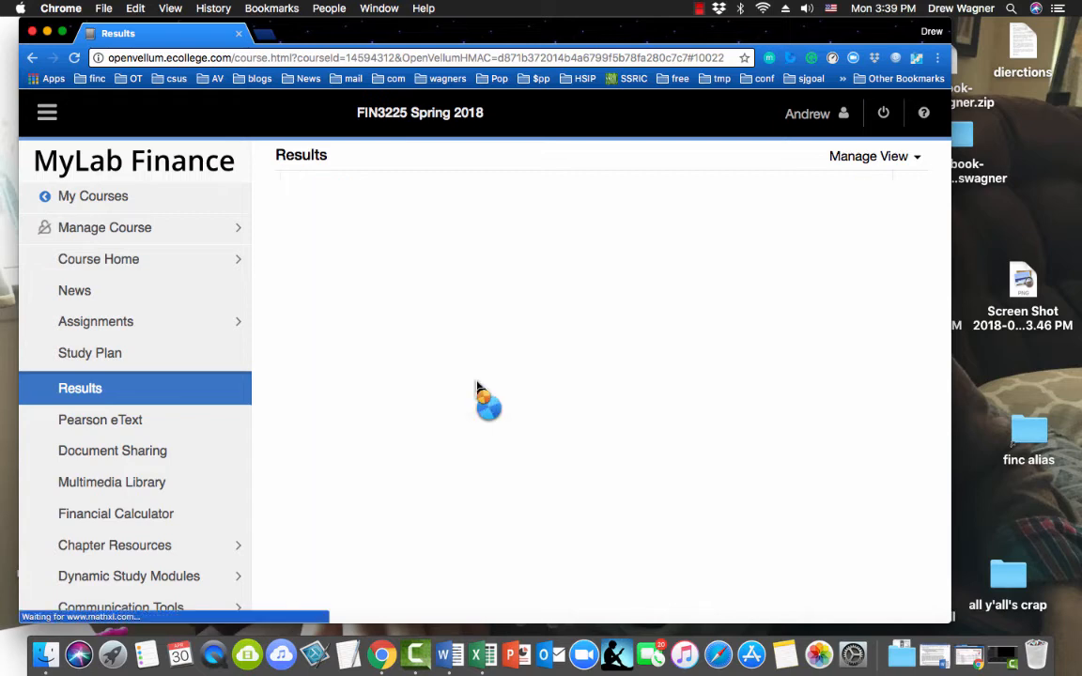
pyautogui.scroll(-5, 476, 387)
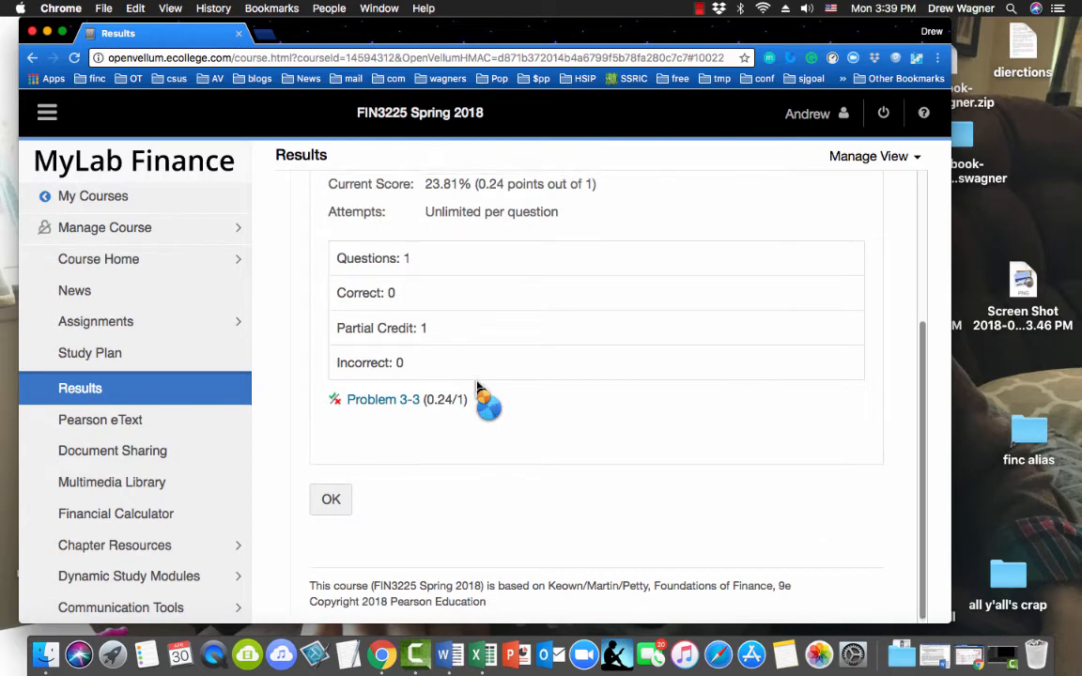
pyautogui.scroll(1, 476, 385)
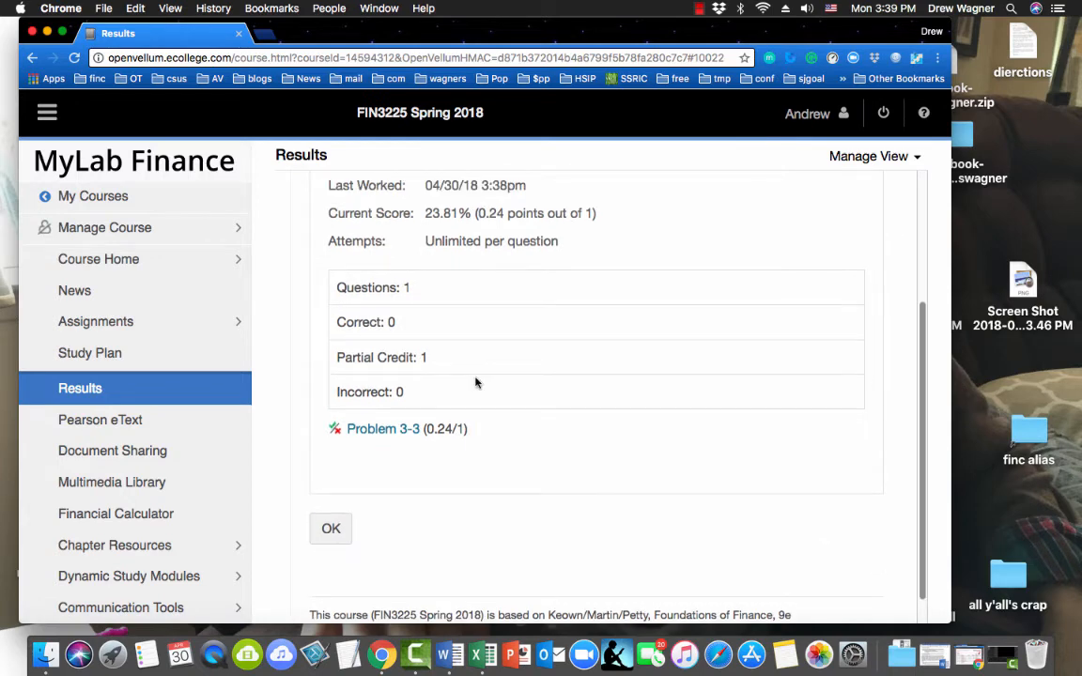
pyautogui.scroll(1, 476, 382)
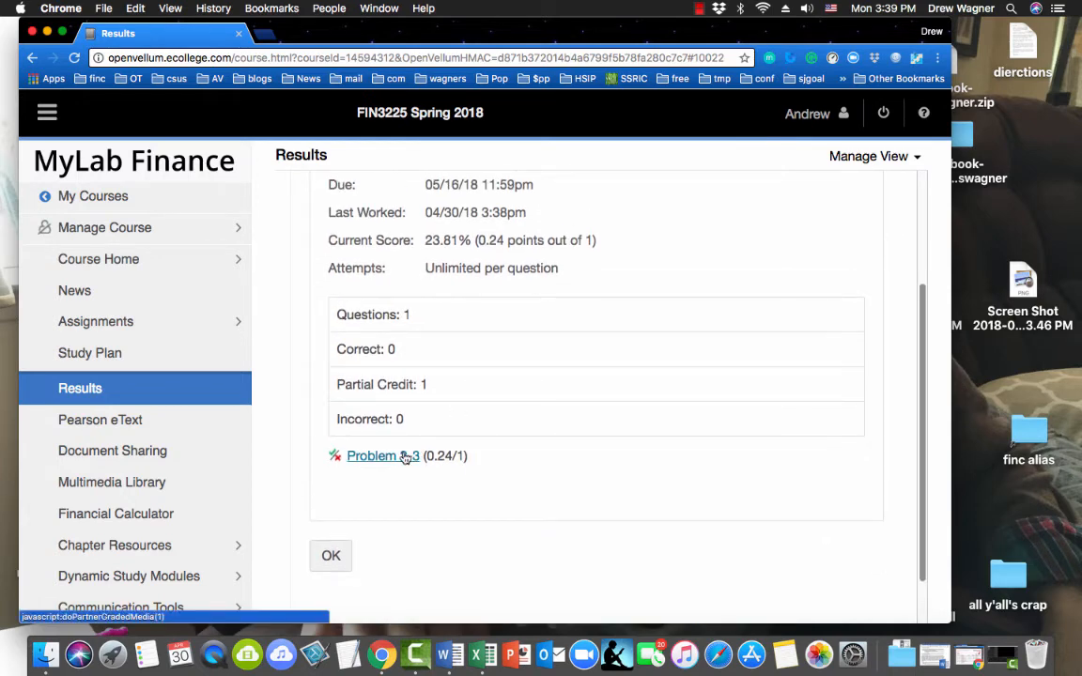
pyautogui.click(405, 457)
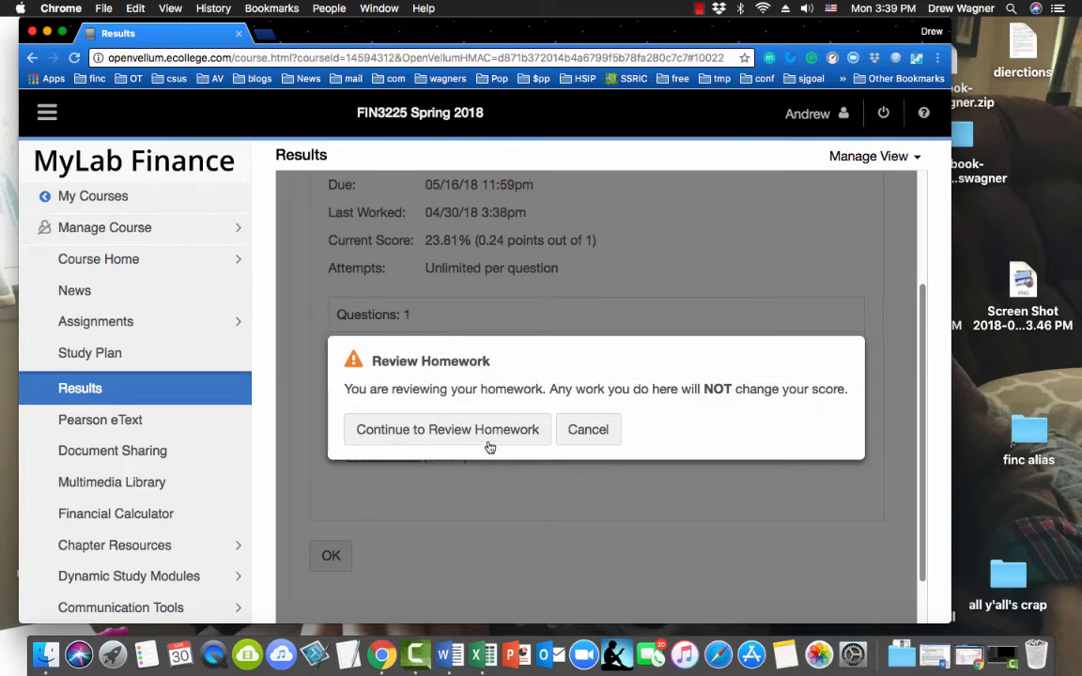
pyautogui.click(487, 438)
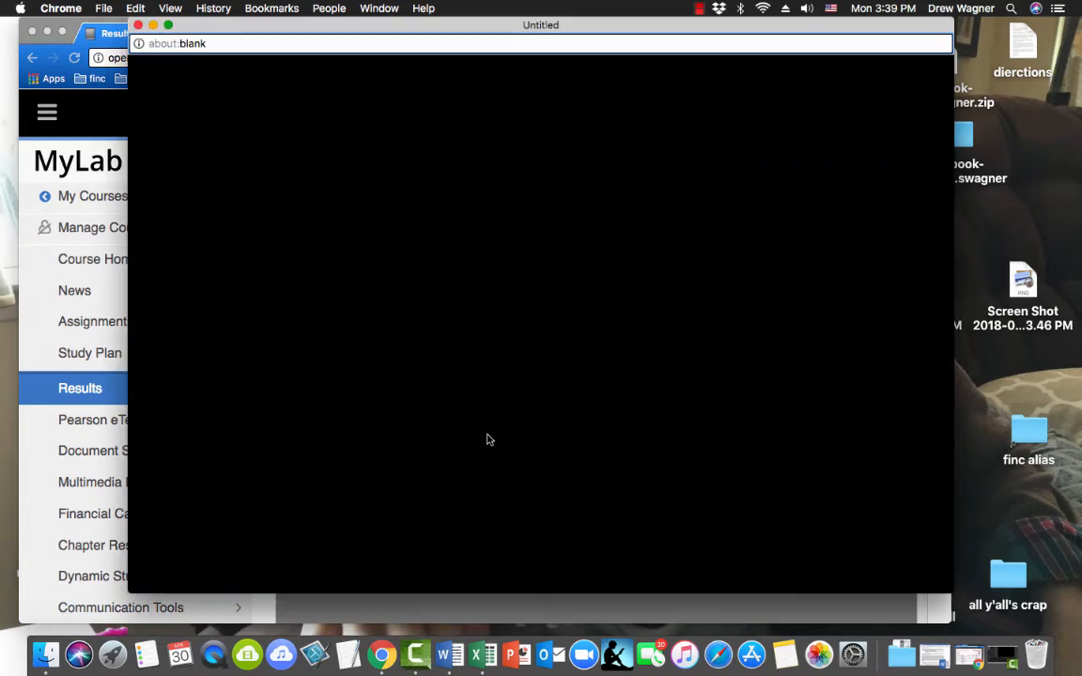
# Step: Examine the earned and possible points for each instruction in the Problem 3-3 score card, from step 1 through step 22
pyautogui.scroll(-4, 487, 438)
pyautogui.scroll(4, 487, 438)
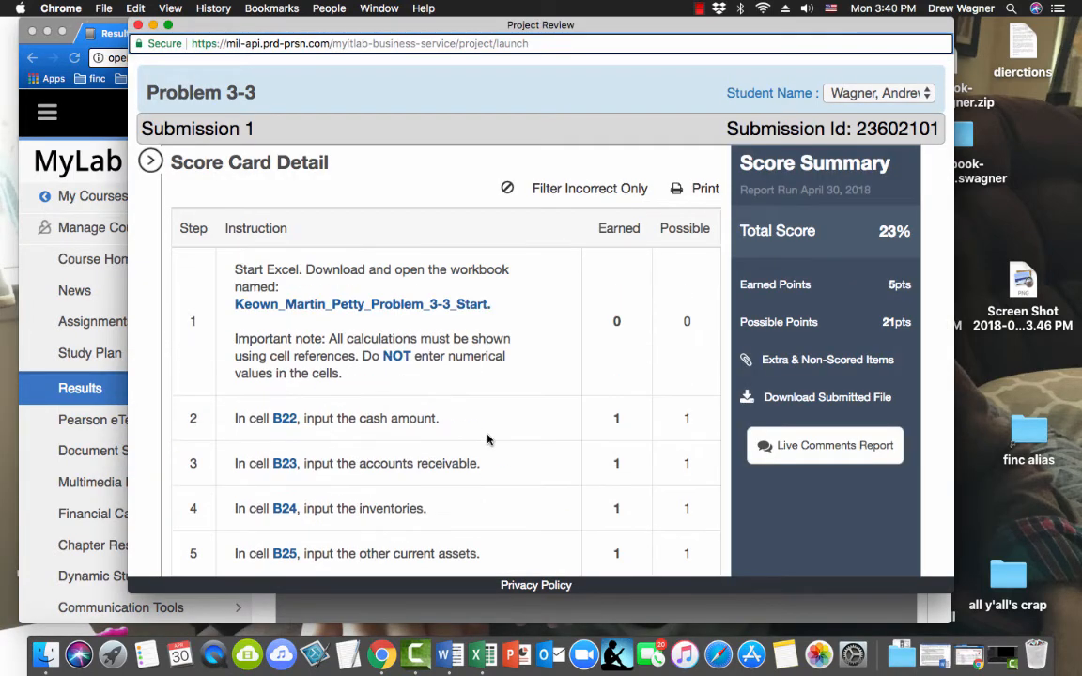
pyautogui.scroll(-12, 488, 437)
pyautogui.scroll(-5, 488, 438)
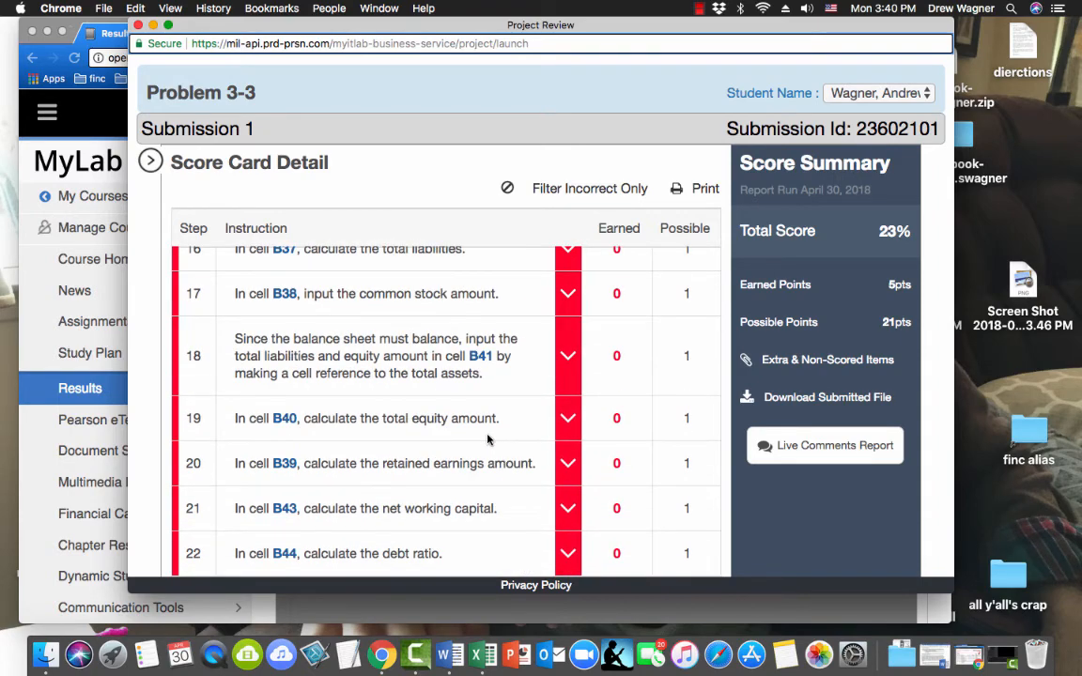
pyautogui.scroll(15, 487, 438)
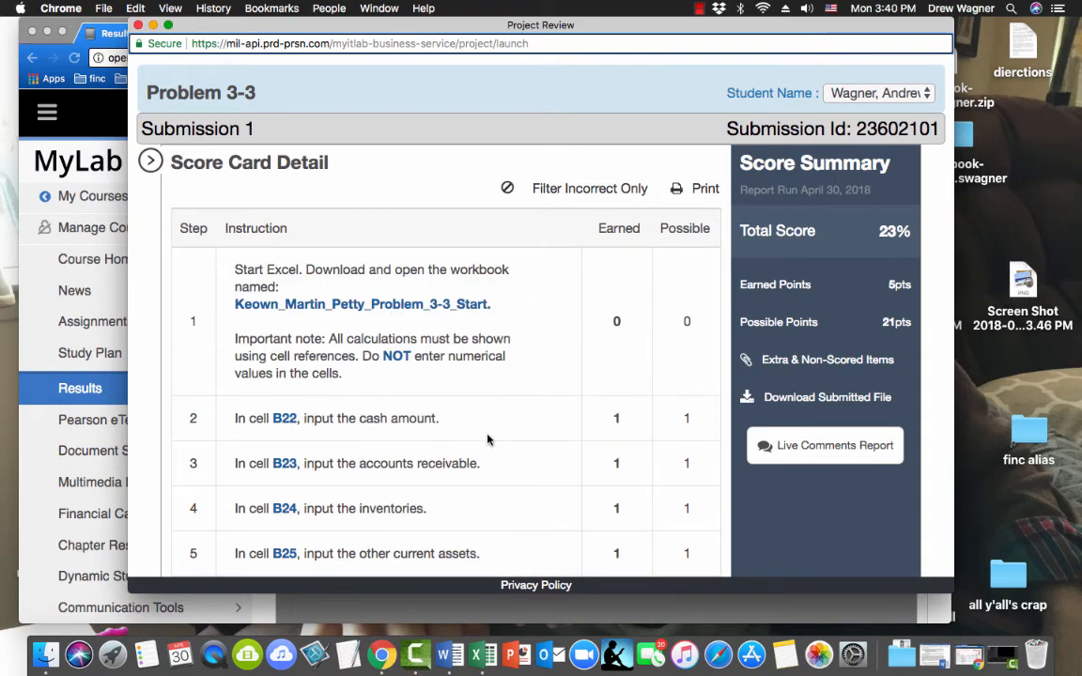
pyautogui.scroll(-3, 487, 438)
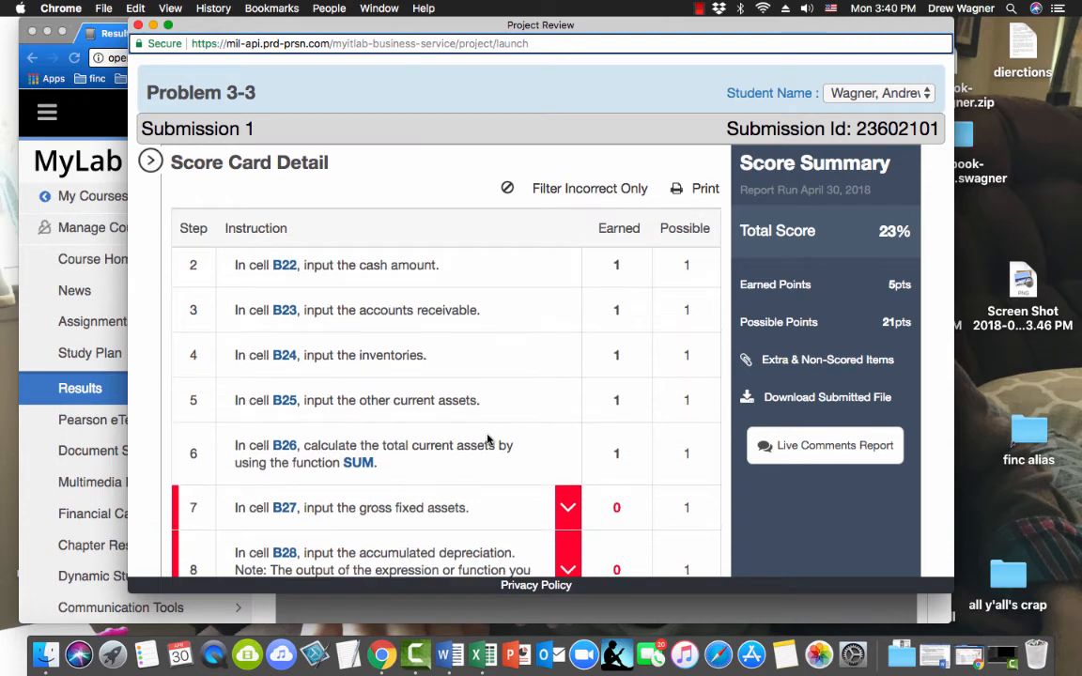
pyautogui.scroll(-4, 488, 437)
pyautogui.scroll(1, 418, 349)
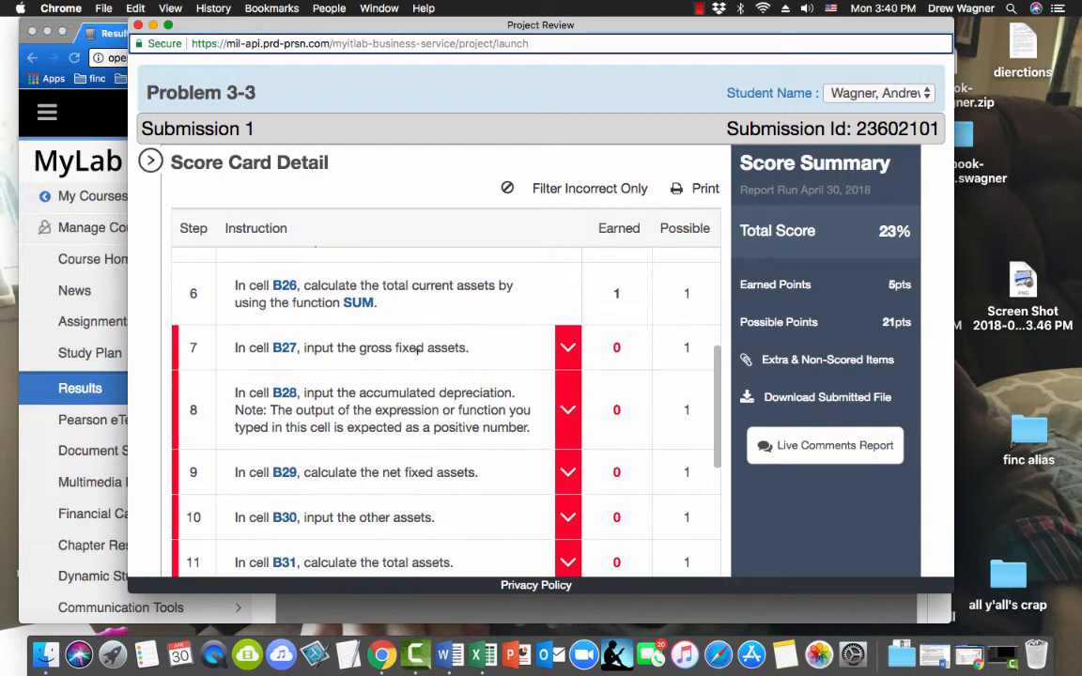
pyautogui.scroll(3, 407, 303)
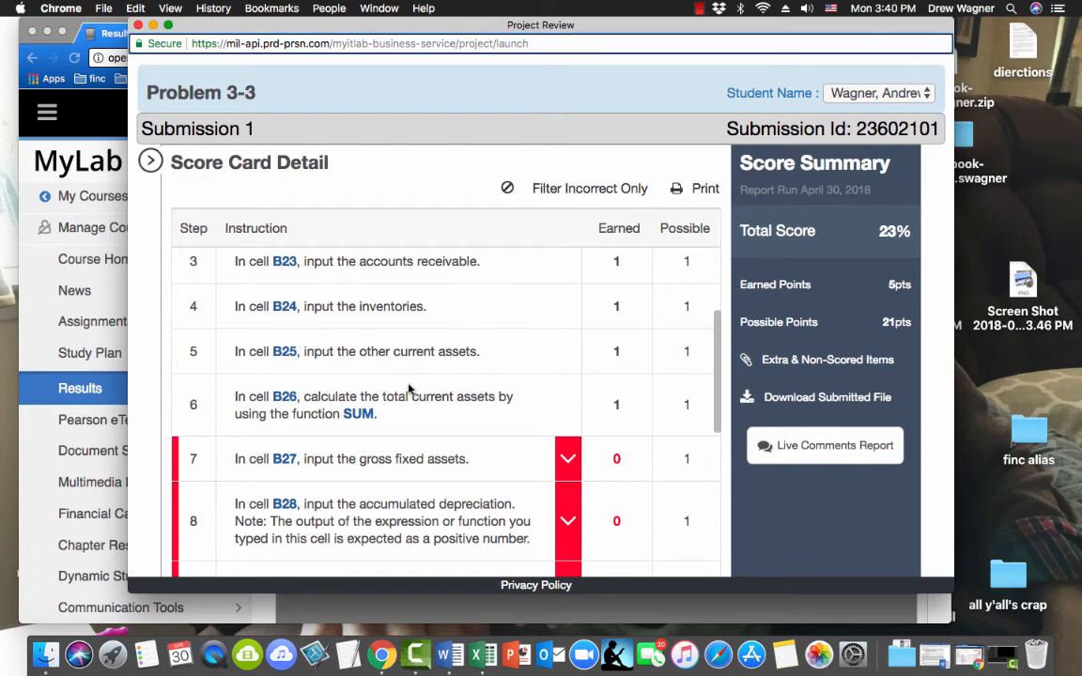
pyautogui.scroll(-2, 409, 389)
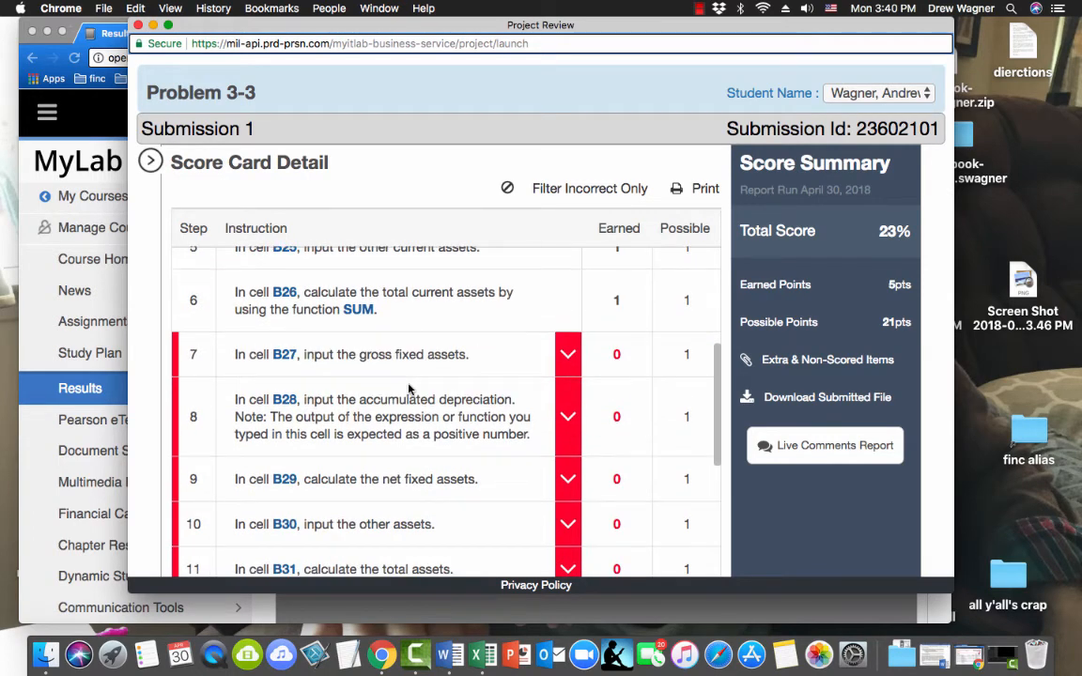
pyautogui.scroll(5, 408, 389)
pyautogui.scroll(-15, 408, 389)
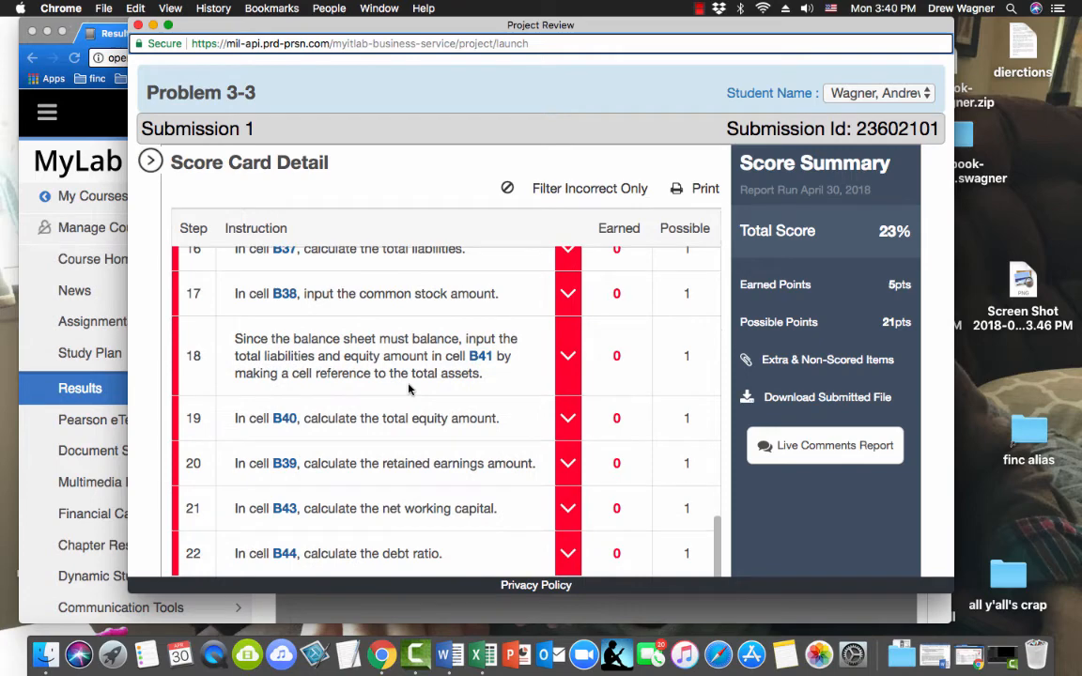
# Step: Close the project review, cancel the Review Homework prompt and go back to the list of assignment results
pyautogui.click(138, 32)
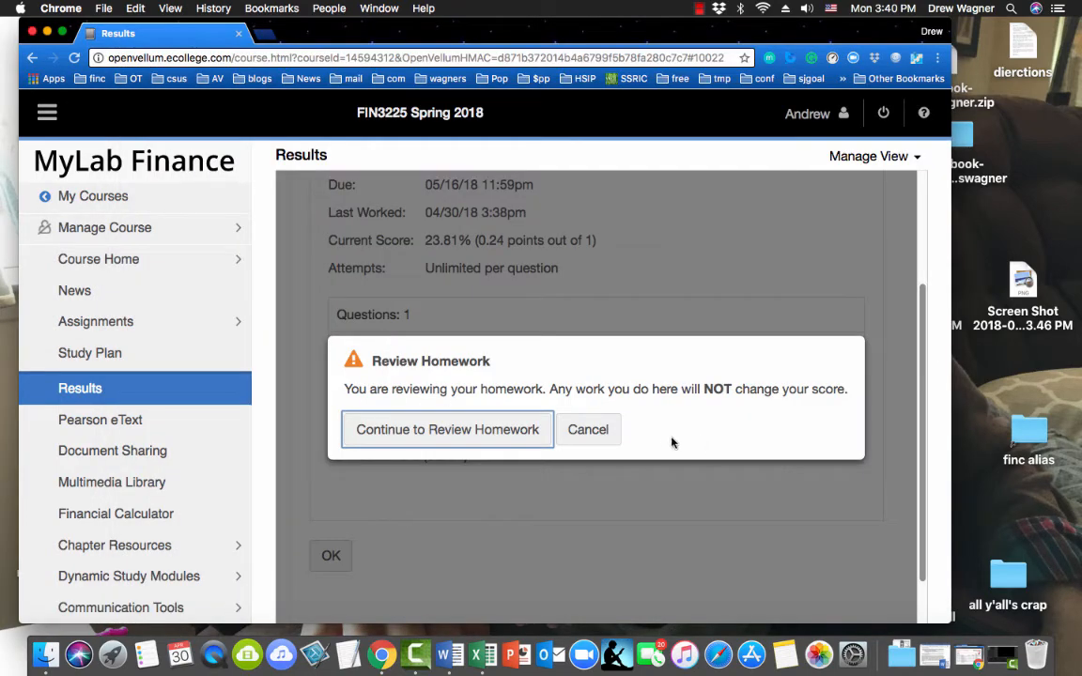
pyautogui.click(572, 433)
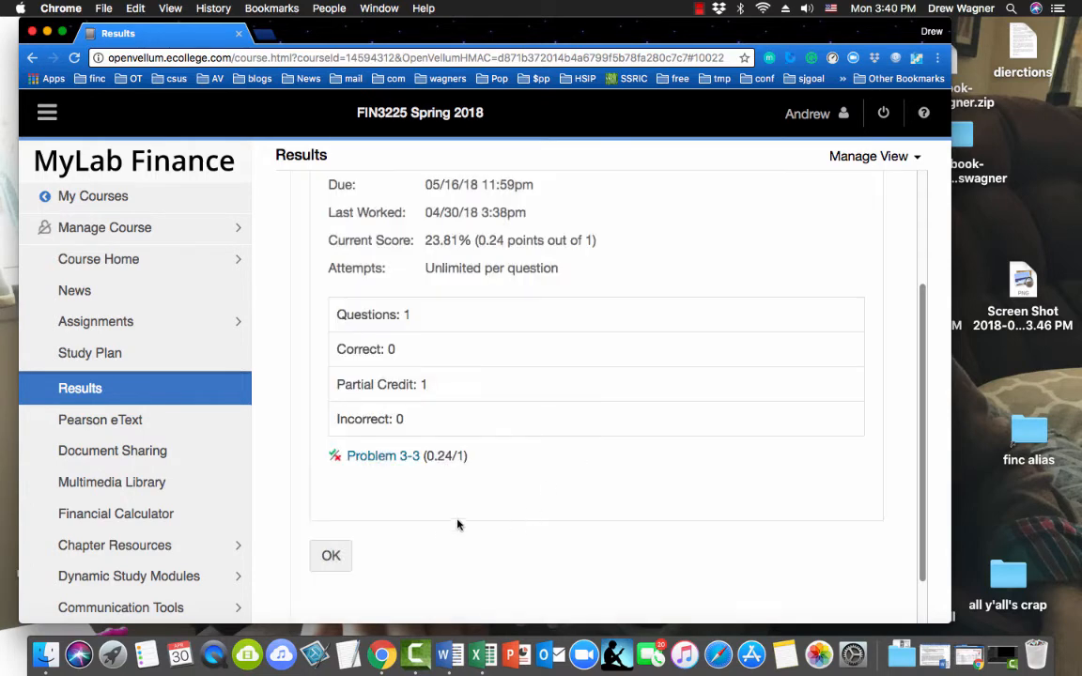
pyautogui.click(85, 387)
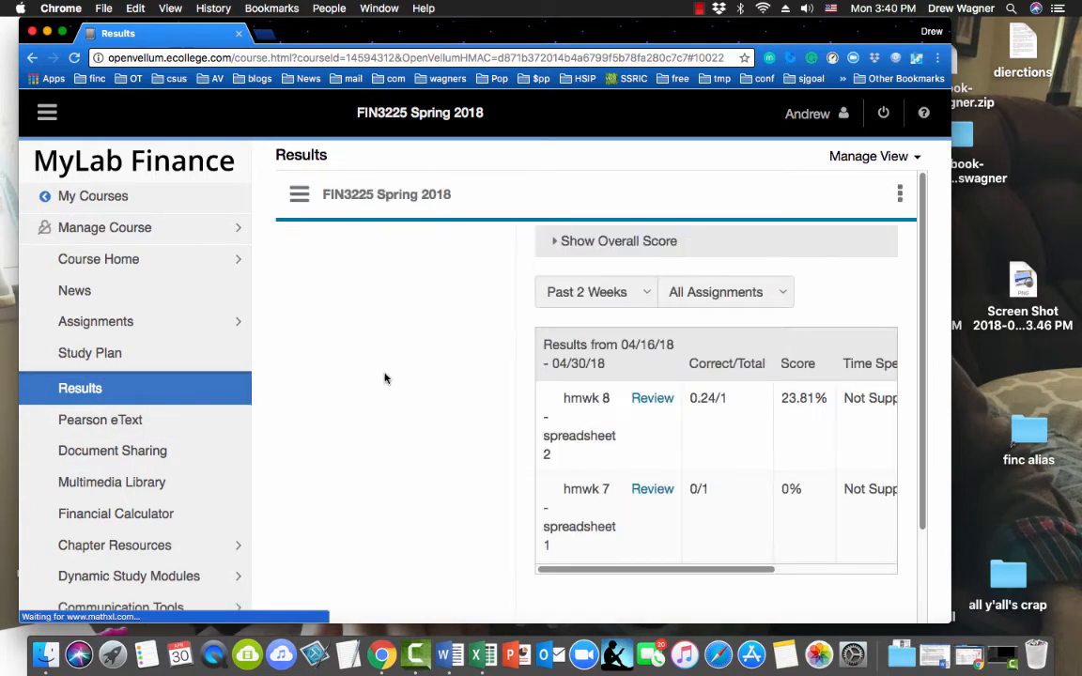
pyautogui.scroll(-3, 386, 409)
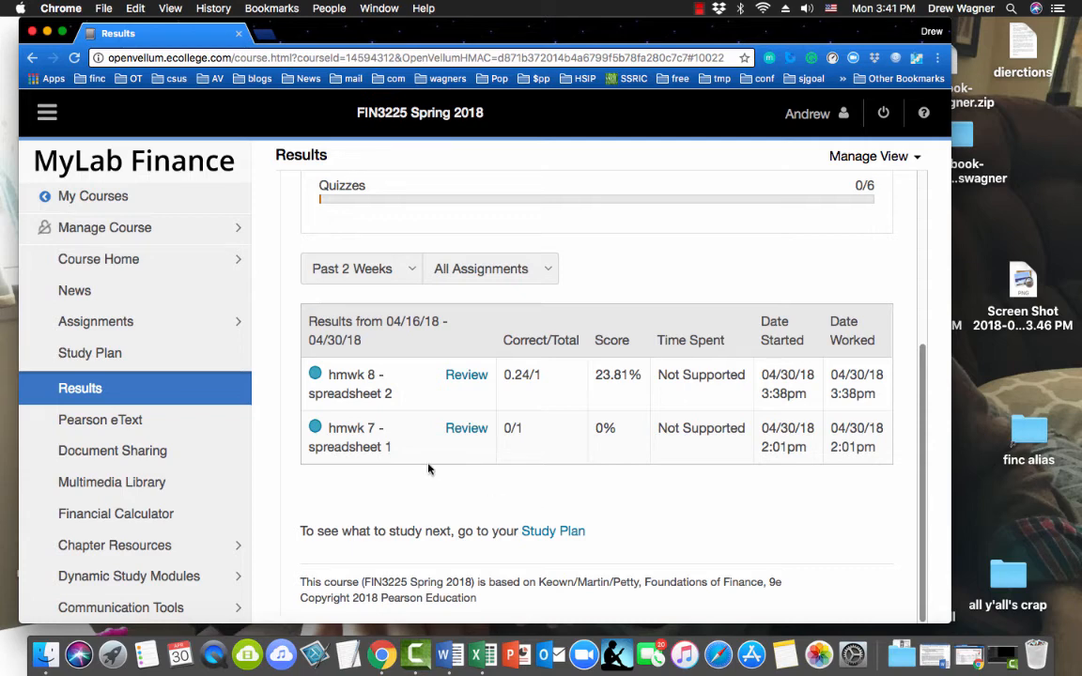
# Step: Reopen hmwk 8 - spreadsheet 2 from the course assignments list and launch Problem 3-3 for another attempt
pyautogui.click(123, 326)
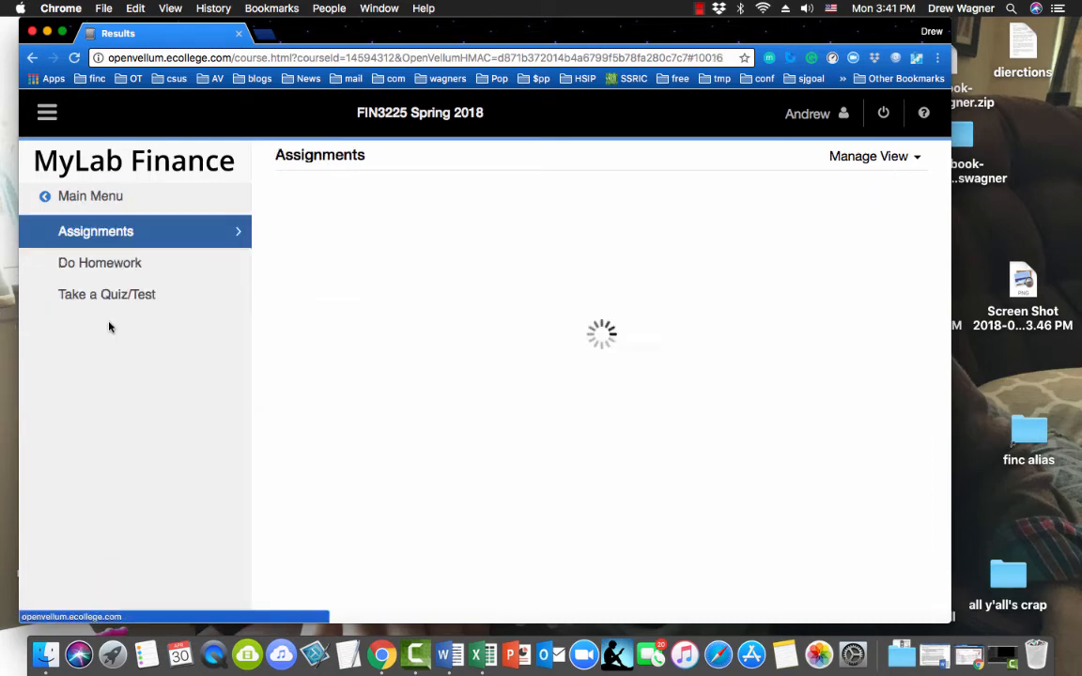
pyautogui.scroll(-10, 433, 337)
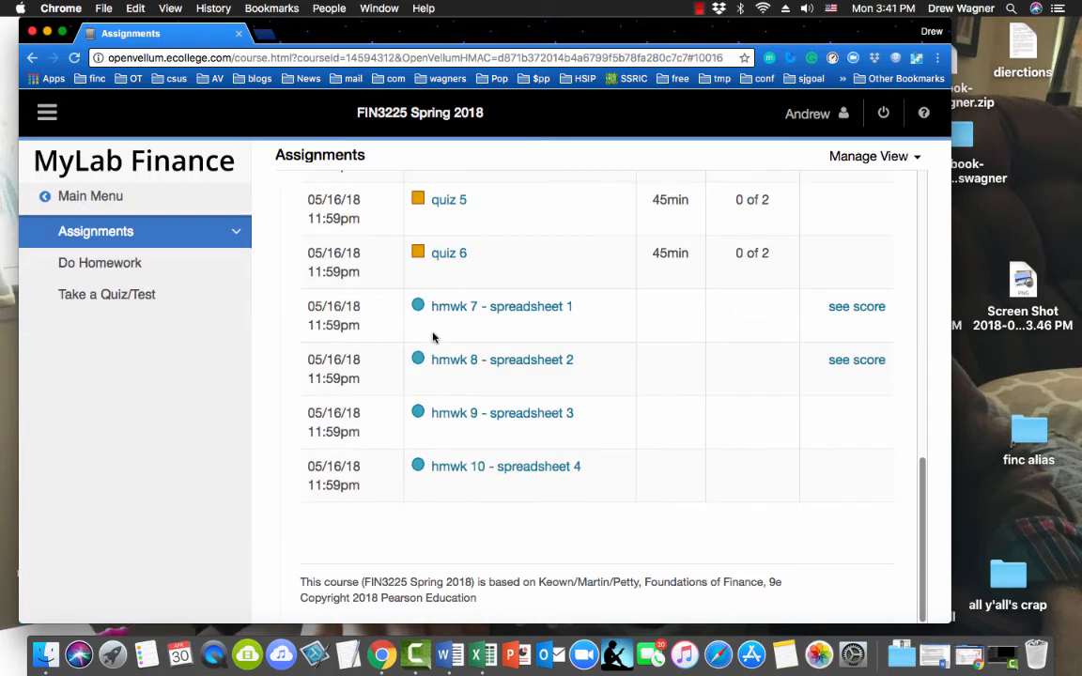
pyautogui.click(474, 364)
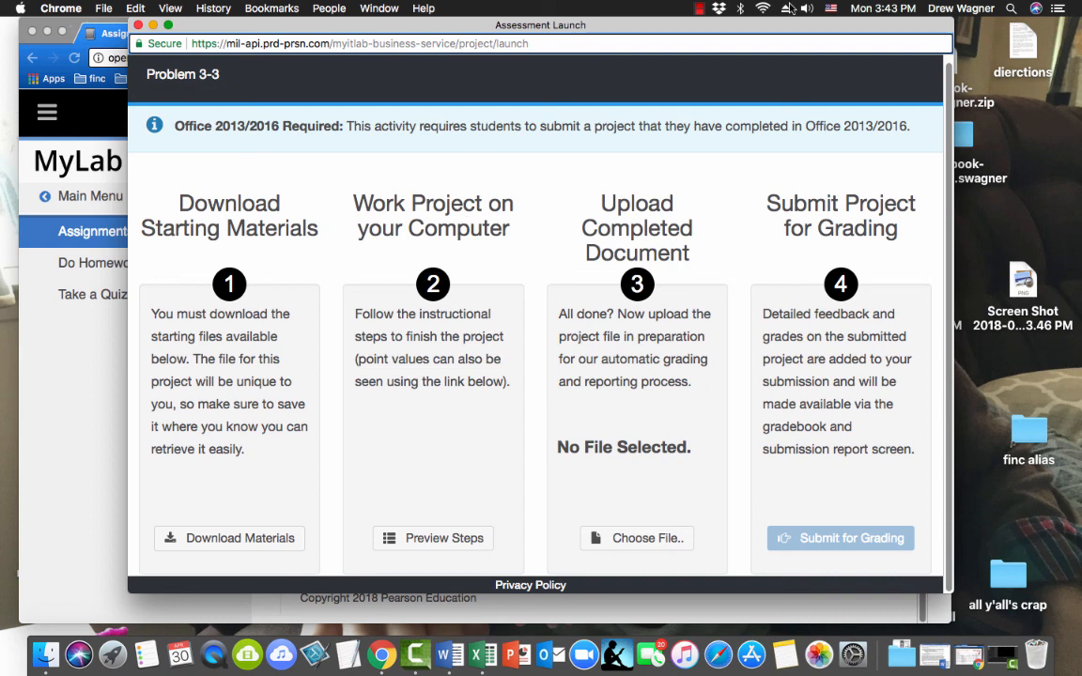
pyautogui.click(696, 9)
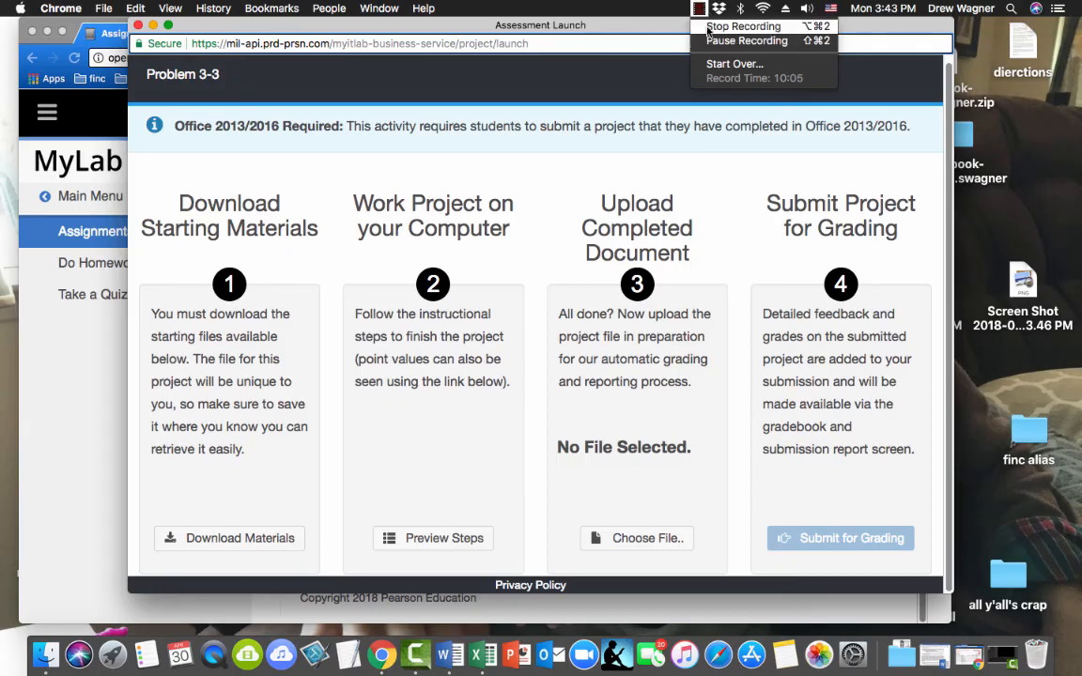
pyautogui.click(707, 28)
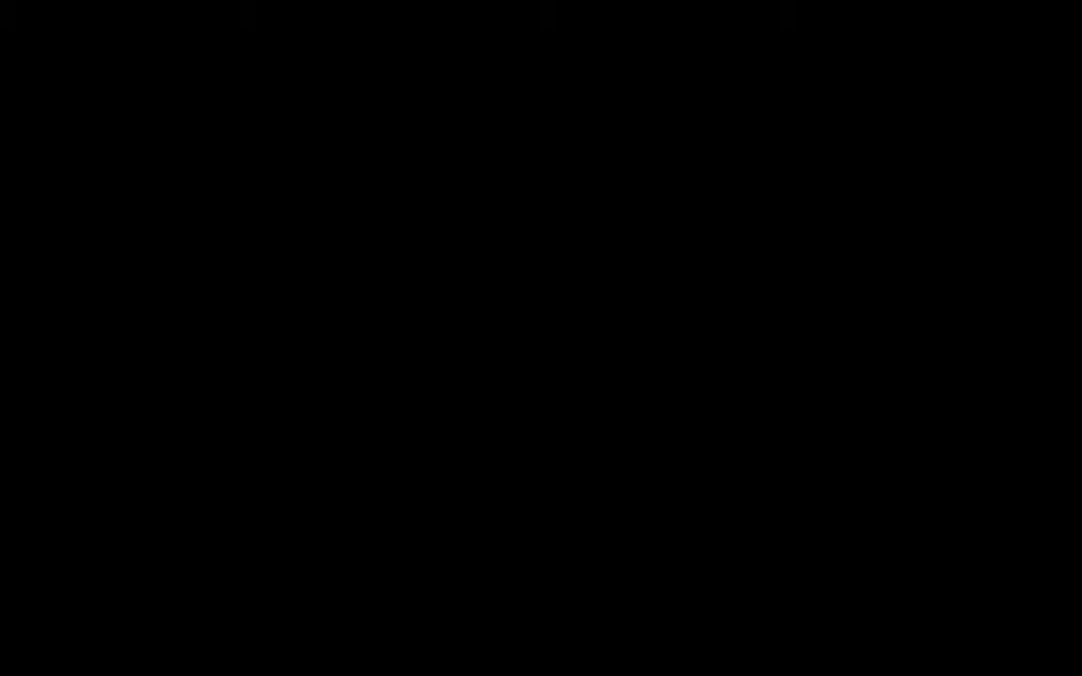